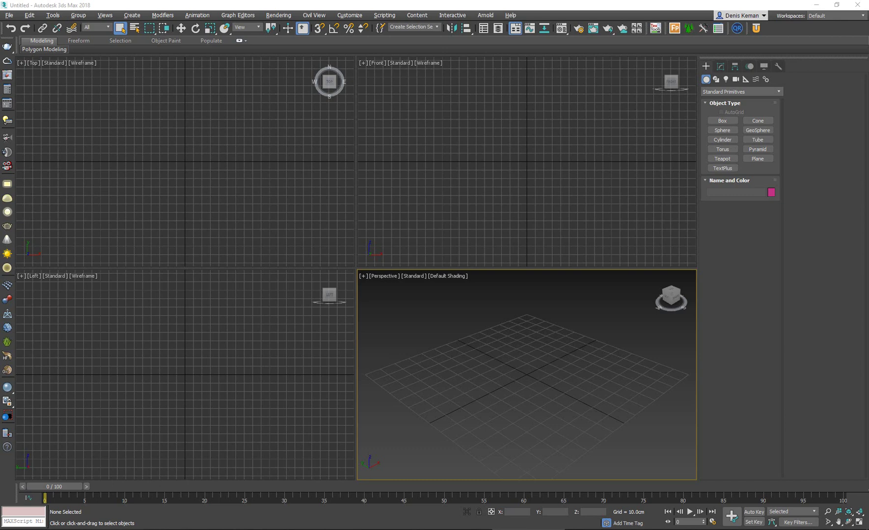
pyautogui.moveTo(0, 69); pyautogui.dragTo(319, 35)
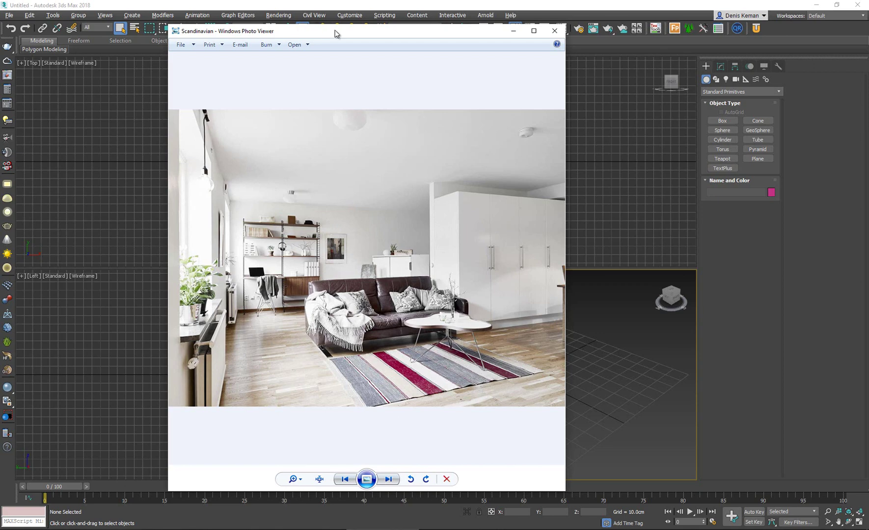
pyautogui.moveTo(335, 34); pyautogui.dragTo(353, 46)
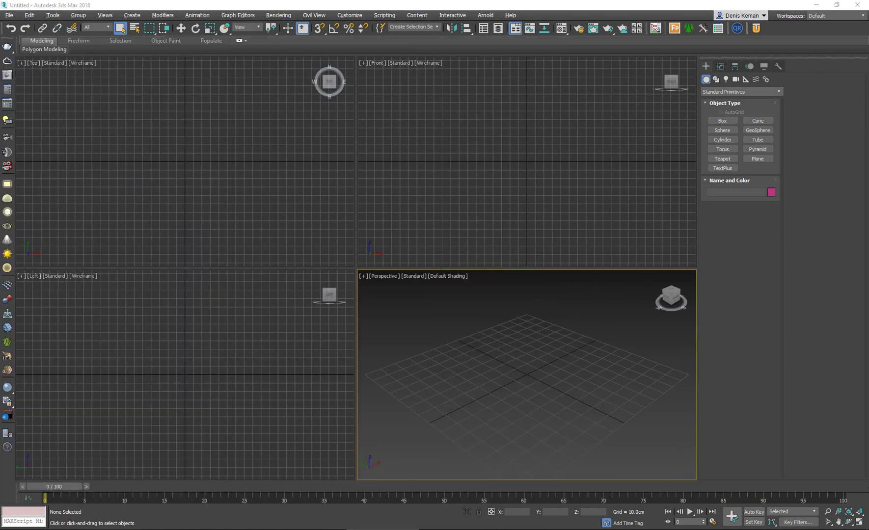
# Set the Scandinavian image file as the background of the Perspective viewport
pyautogui.click(544, 334)
pyautogui.click(363, 275)
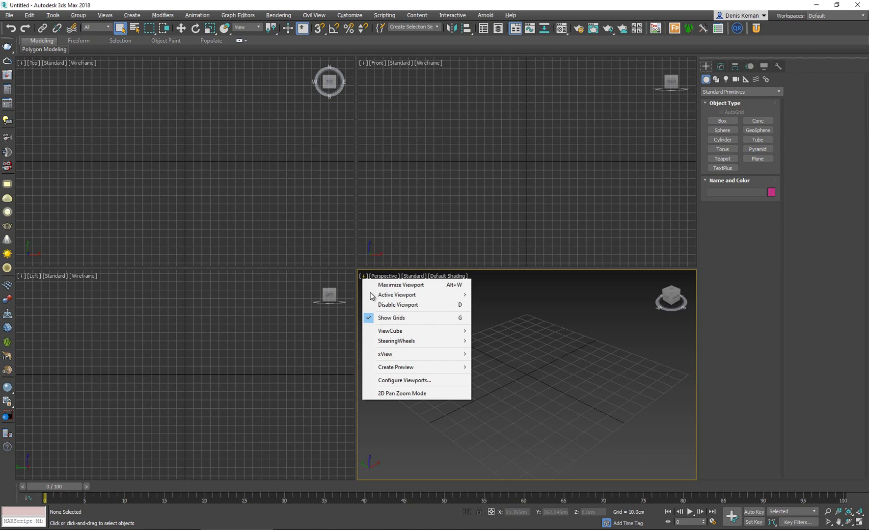
pyautogui.click(412, 381)
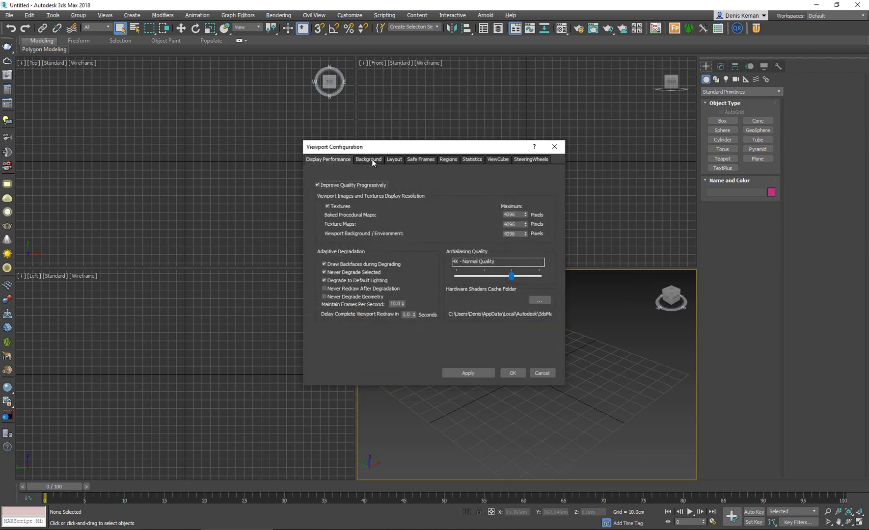
pyautogui.click(369, 160)
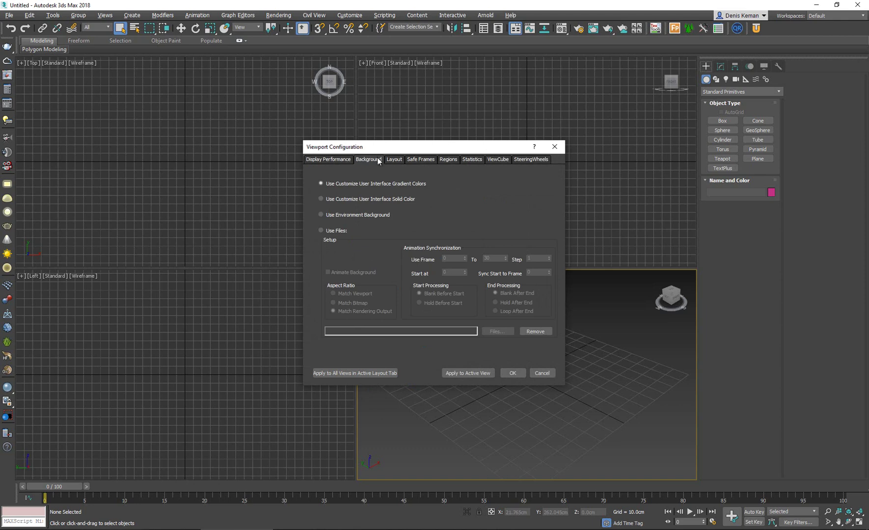
pyautogui.click(328, 231)
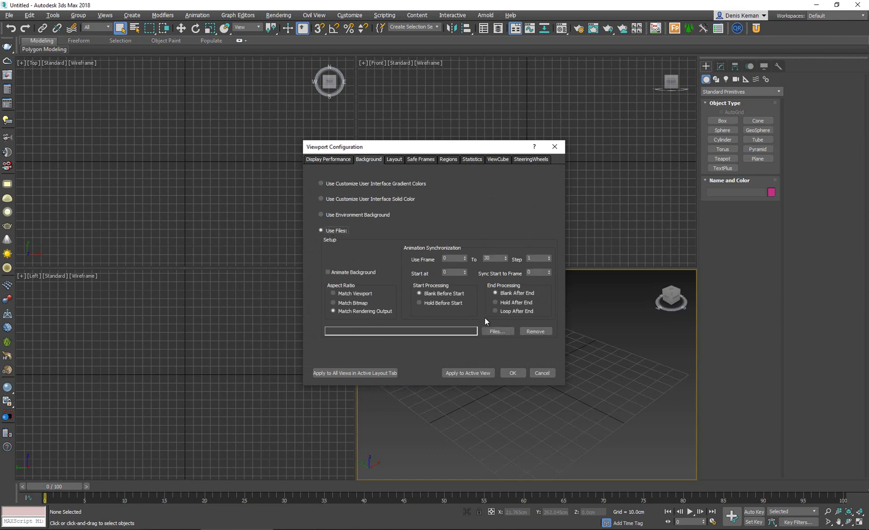
pyautogui.click(501, 333)
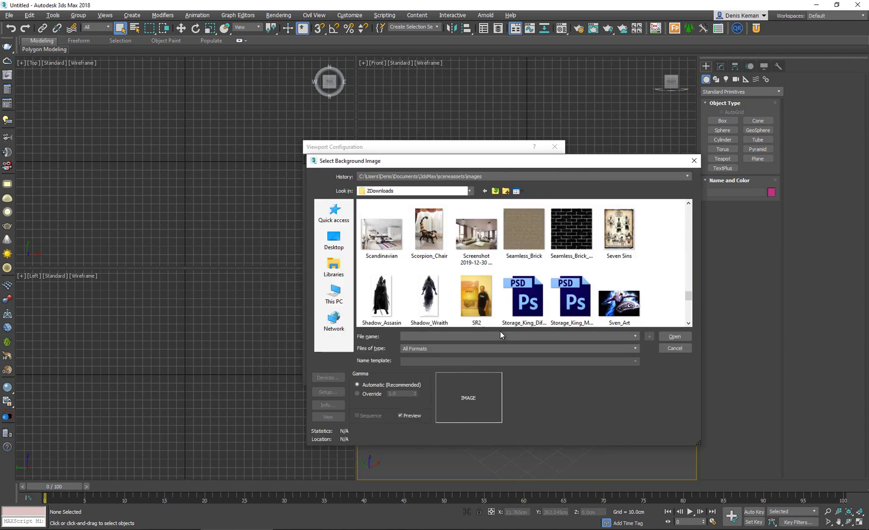
pyautogui.click(383, 235)
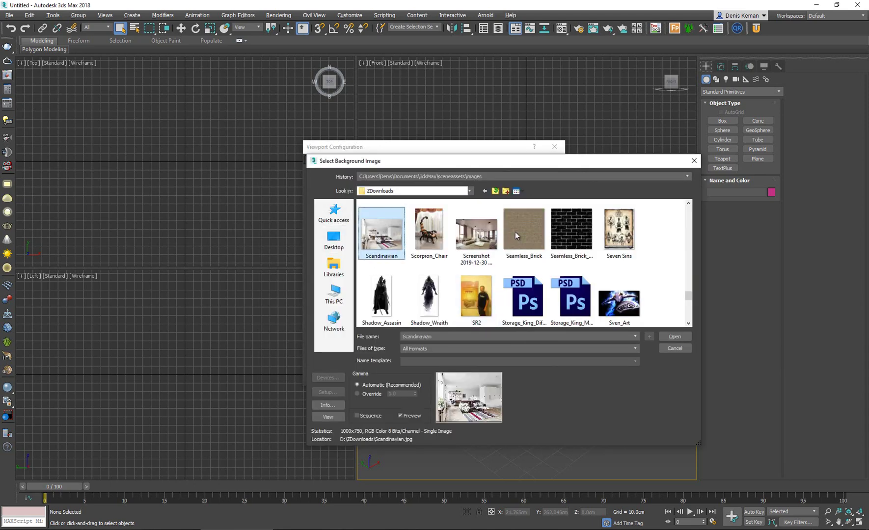
pyautogui.click(674, 337)
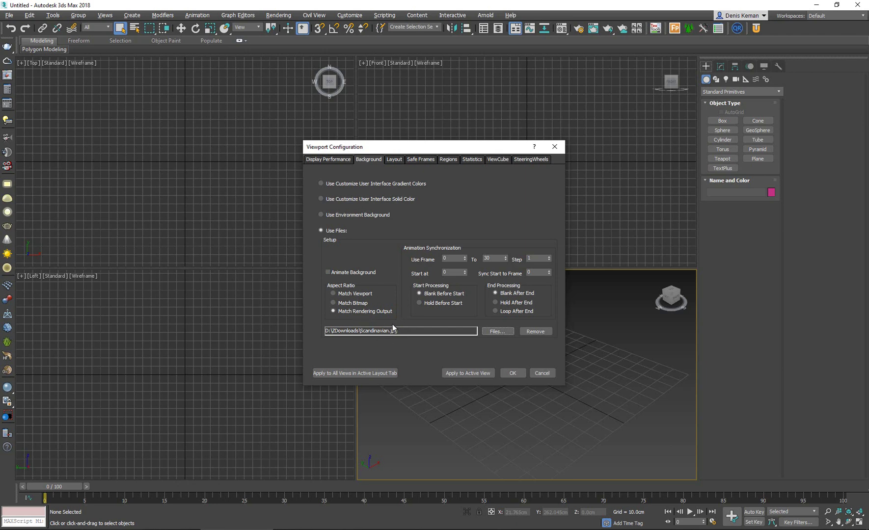
pyautogui.click(512, 373)
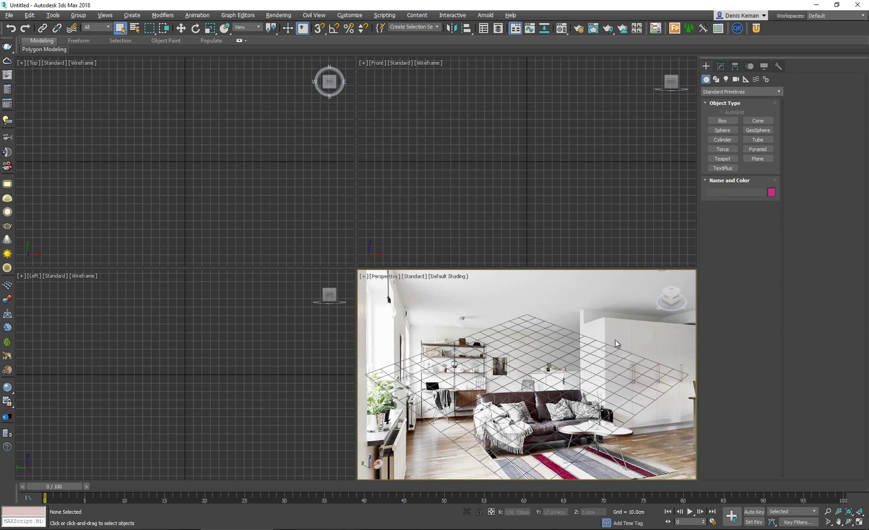
# Maximize the Perspective viewport and orient the view so the grid roughly lies on the photo's floor by the rug
pyautogui.moveTo(495, 365); pyautogui.dragTo(499, 366, button='middle')
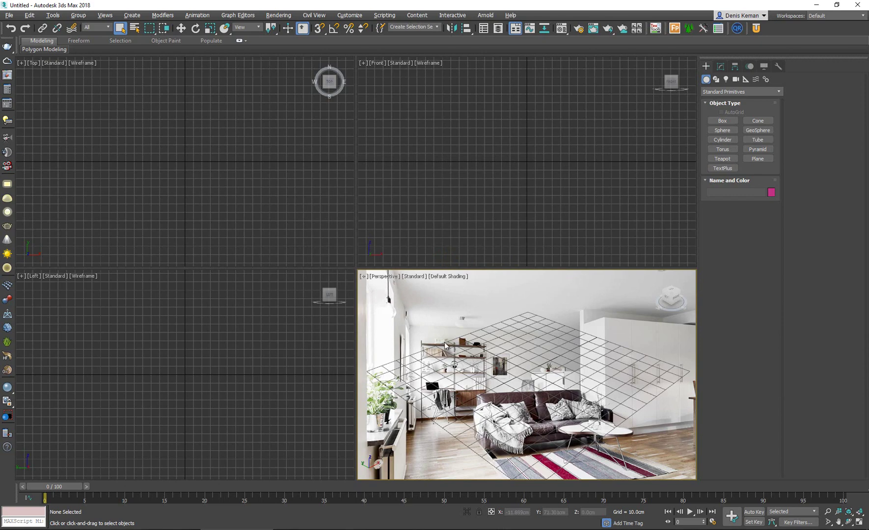
pyautogui.hotkey('alt', 'w')
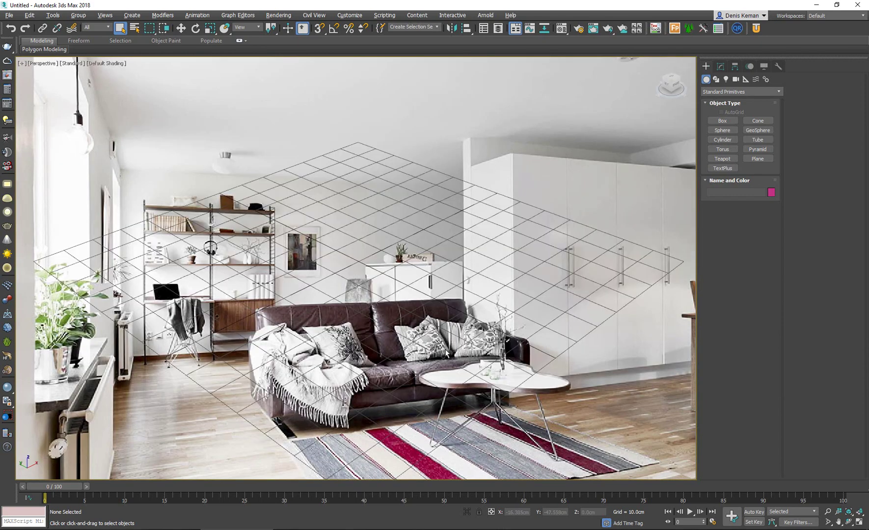
pyautogui.moveTo(446, 350); pyautogui.dragTo(432, 342, button='middle')
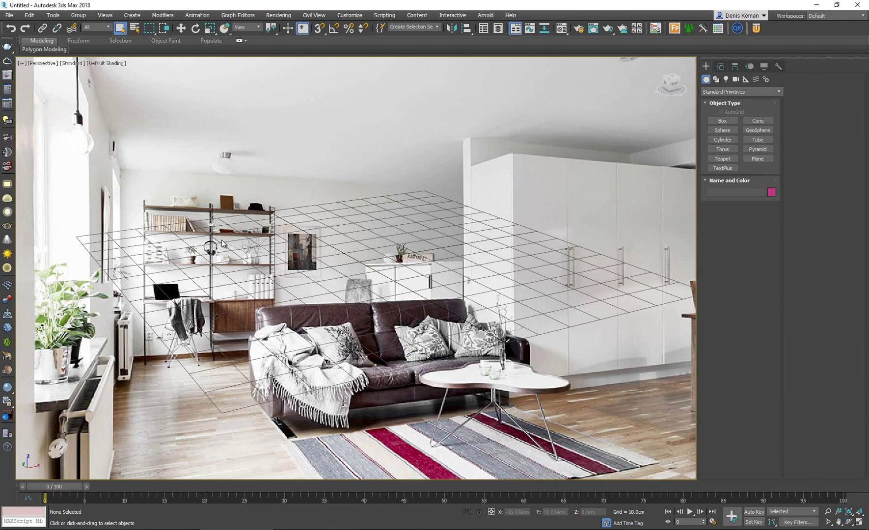
pyautogui.moveTo(353, 179); pyautogui.dragTo(392, 386, button='middle')
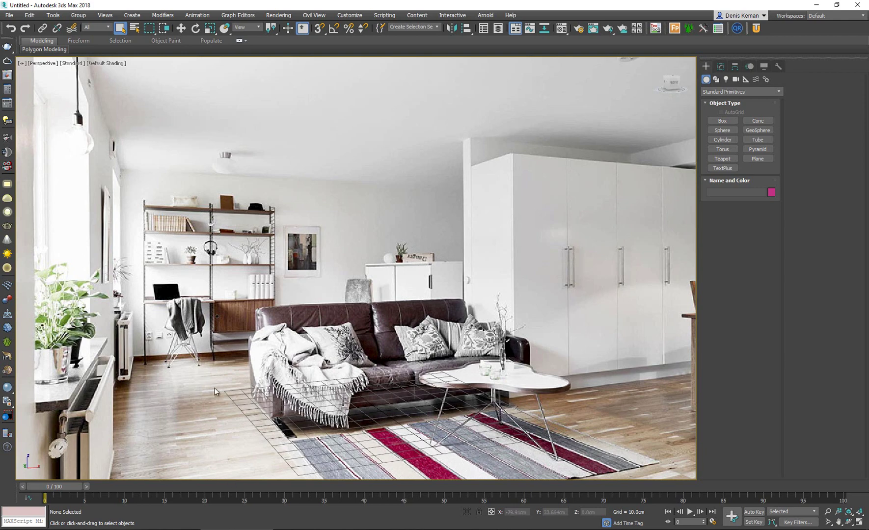
pyautogui.moveTo(447, 405)
pyautogui.mouseDown(button='middle')
pyautogui.moveTo(472, 407)
pyautogui.moveTo(436, 404)
pyautogui.mouseUp(button='middle')
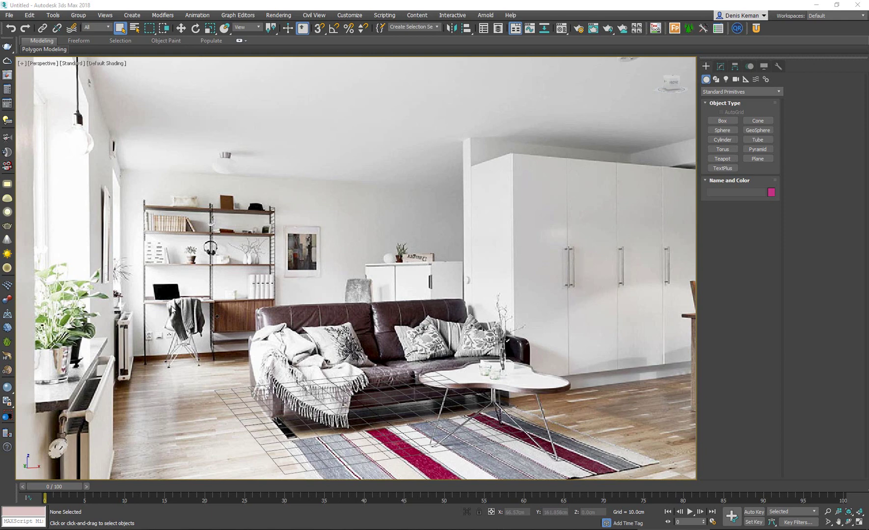
# Set the render output size to 1000 × 750 and show safe frames in the Perspective viewport
pyautogui.moveTo(0, 215); pyautogui.dragTo(531, 113)
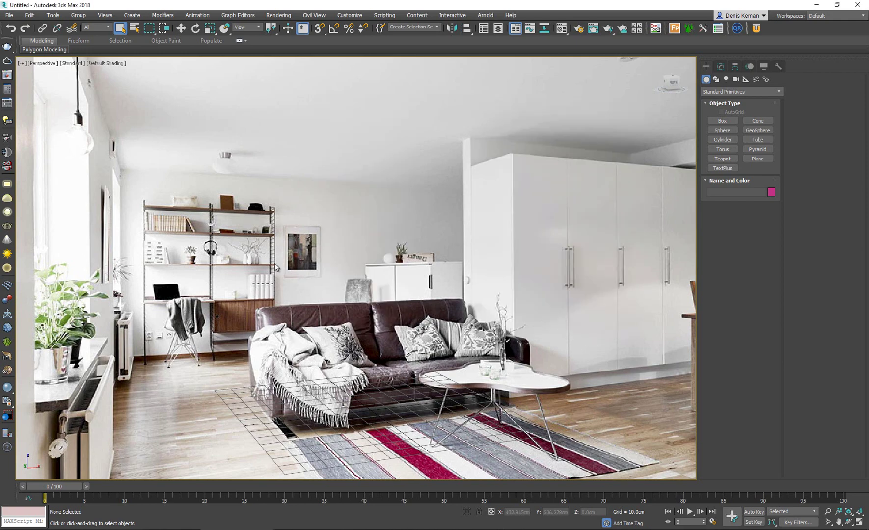
pyautogui.press('F10')
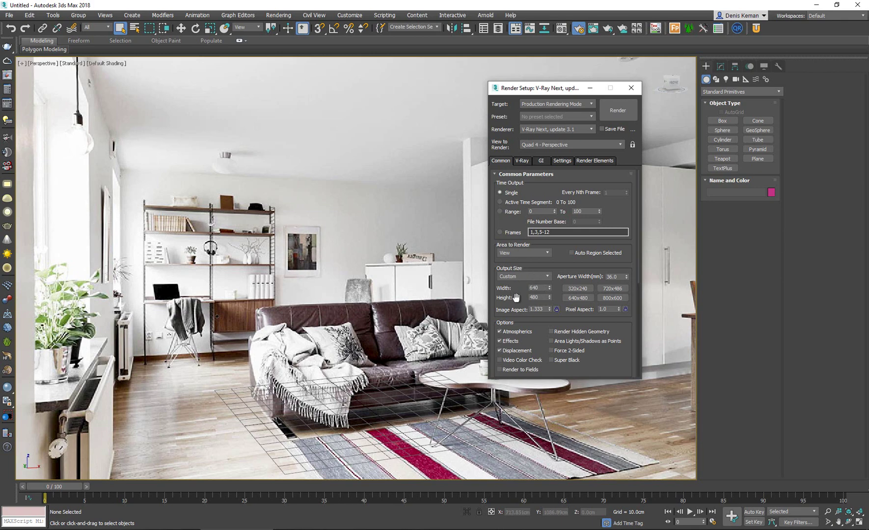
pyautogui.moveTo(540, 288); pyautogui.dragTo(523, 285)
pyautogui.write('1000')
pyautogui.press('Return')
pyautogui.click(528, 295)
pyautogui.write('750')
pyautogui.press('Return')
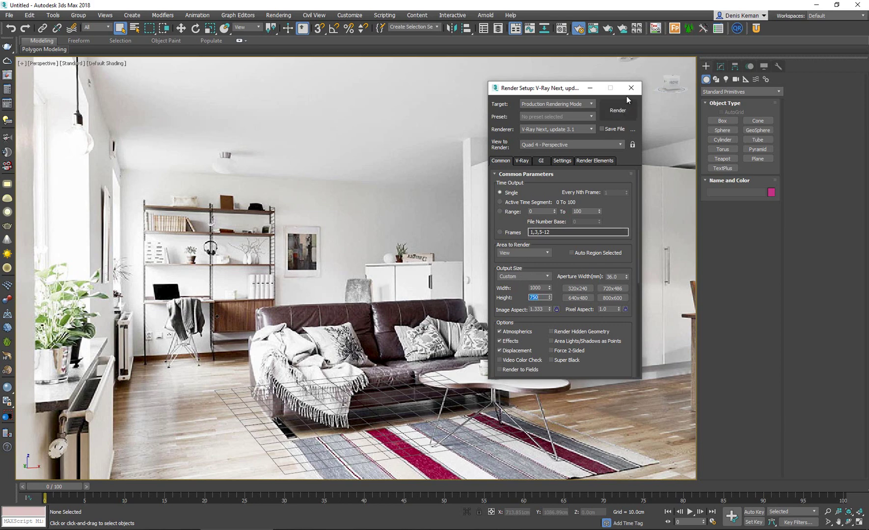
pyautogui.click(631, 89)
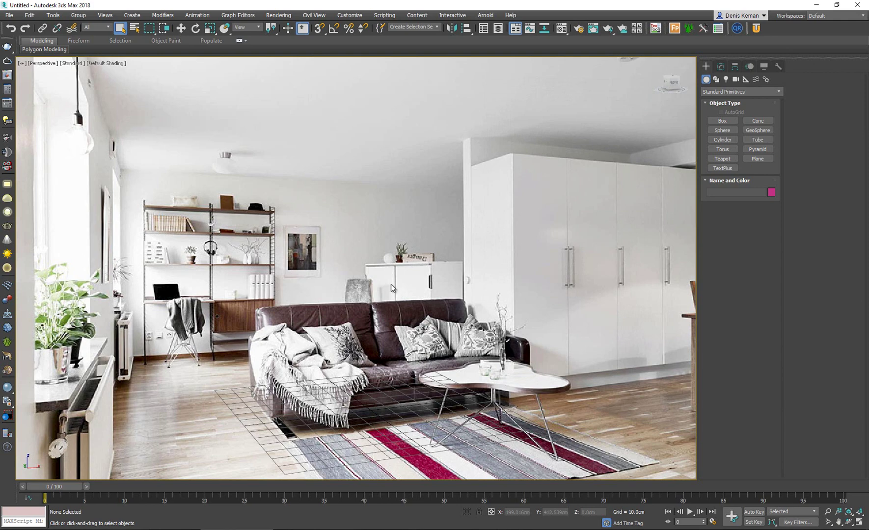
pyautogui.hotkey('shift', 'f')
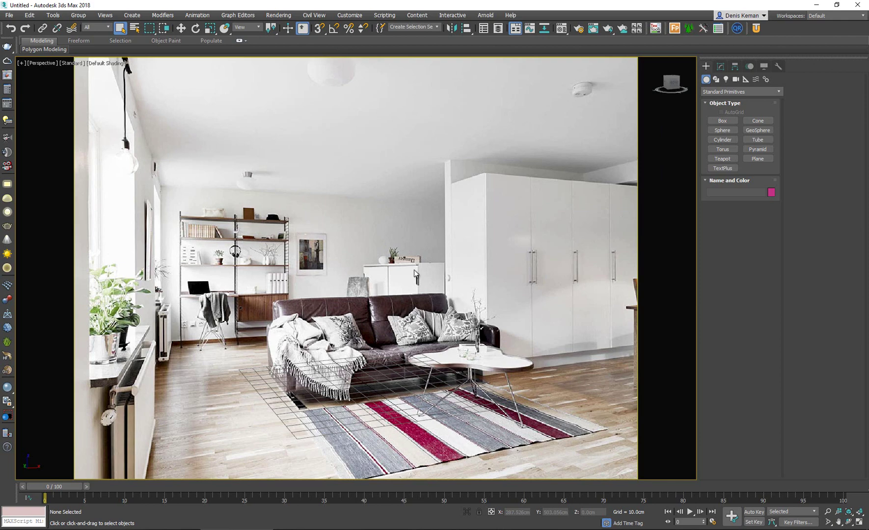
# Create a box about 71 cm long and 51 cm wide on the floor in front of the sofa
pyautogui.click(722, 121)
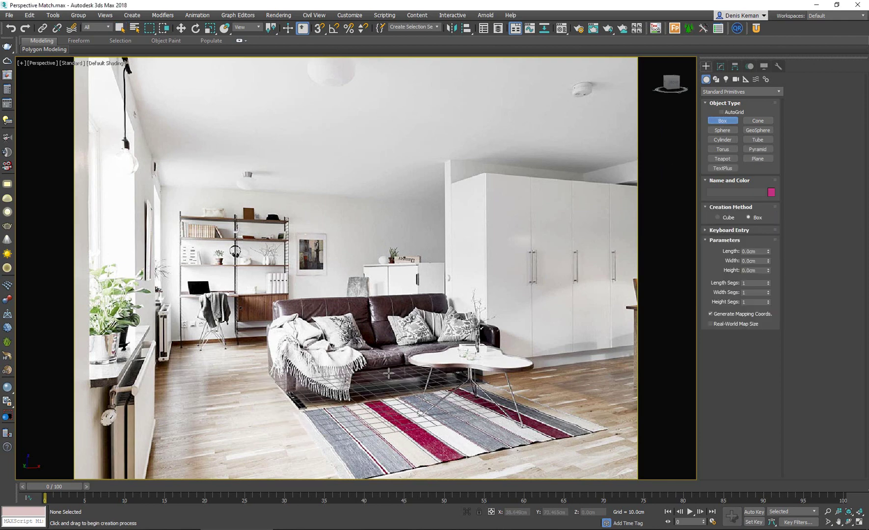
pyautogui.moveTo(403, 385); pyautogui.dragTo(382, 420)
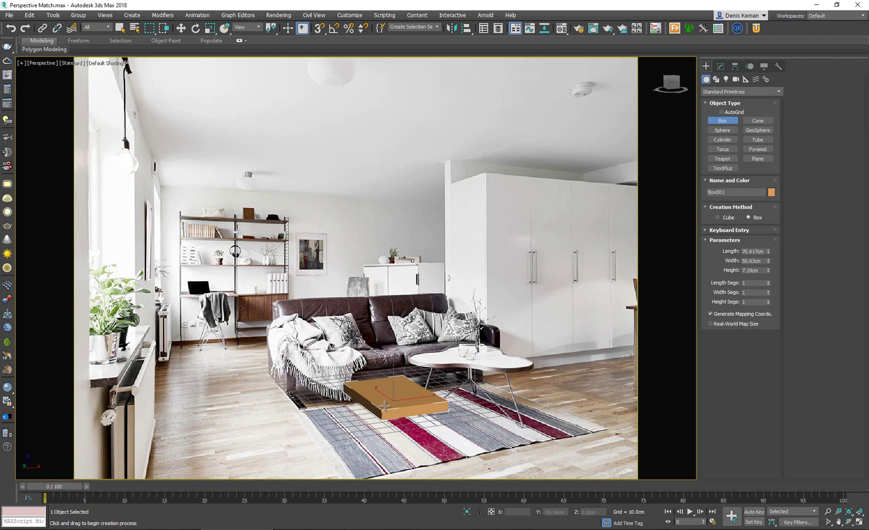
pyautogui.click(389, 371)
pyautogui.rightClick(385, 425)
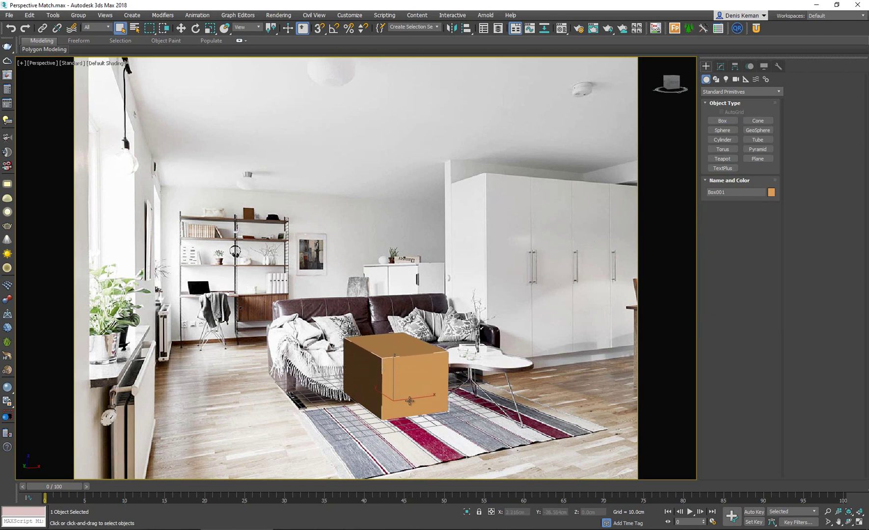
# Pick the box as the anchor object in the Perspective Match utility and show the vanishing lines
pyautogui.click(777, 68)
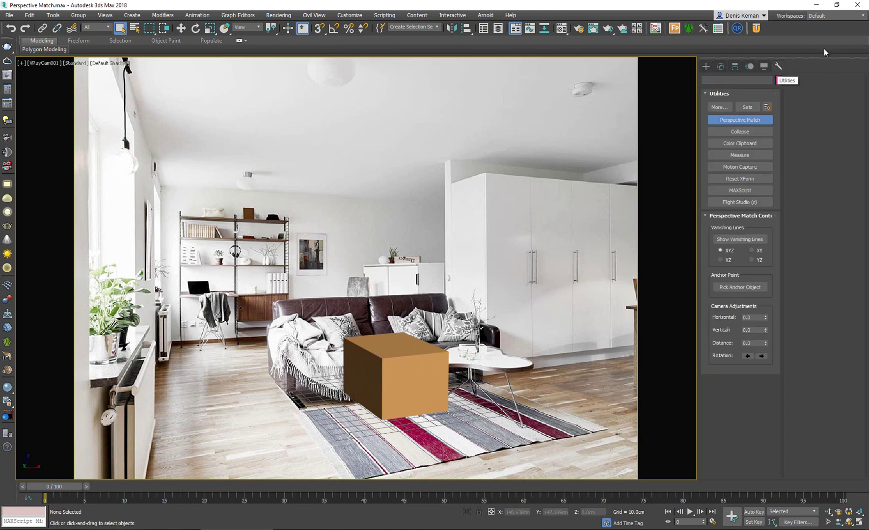
pyautogui.click(739, 288)
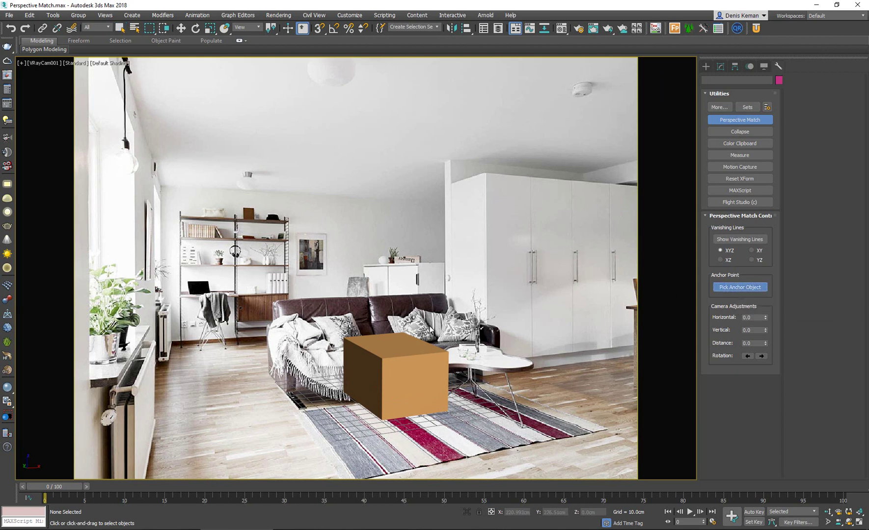
pyautogui.click(407, 368)
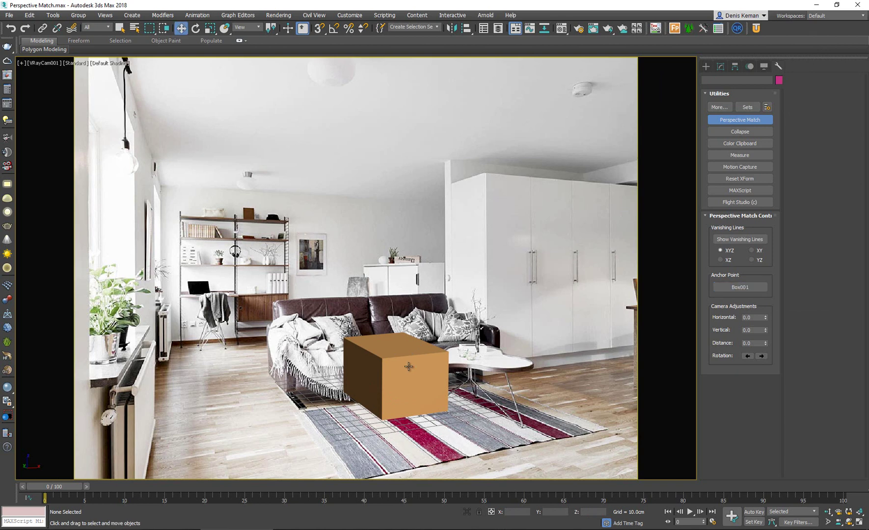
pyautogui.click(749, 239)
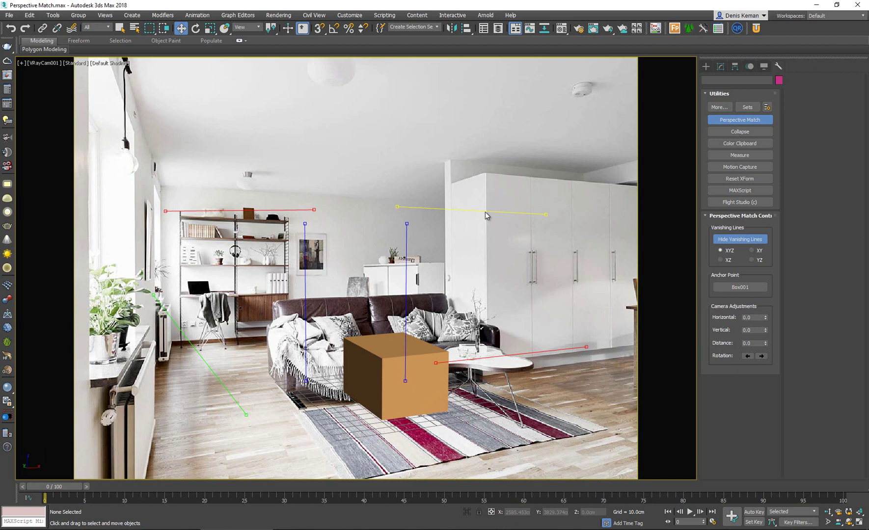
# Move one green vanishing line onto the ceiling edge above the wardrobe and adjust its endpoints to follow that edge
pyautogui.moveTo(488, 215); pyautogui.dragTo(580, 163)
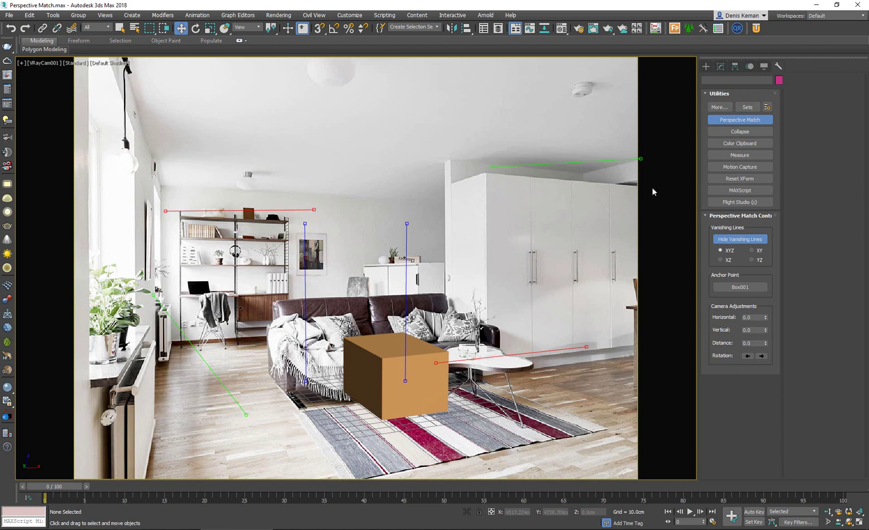
pyautogui.moveTo(640, 158)
pyautogui.mouseDown()
pyautogui.moveTo(489, 160)
pyautogui.moveTo(533, 172)
pyautogui.moveTo(641, 167)
pyautogui.moveTo(650, 155)
pyautogui.mouseUp()
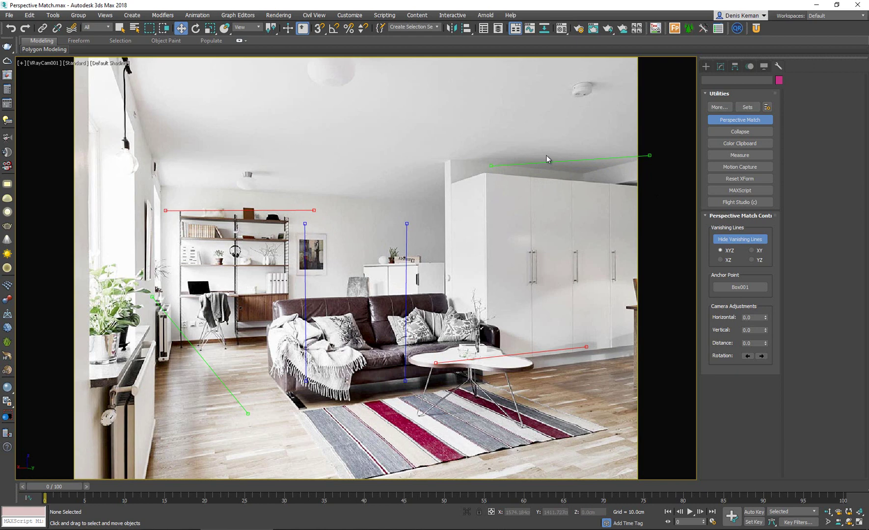
pyautogui.moveTo(493, 166); pyautogui.dragTo(580, 174)
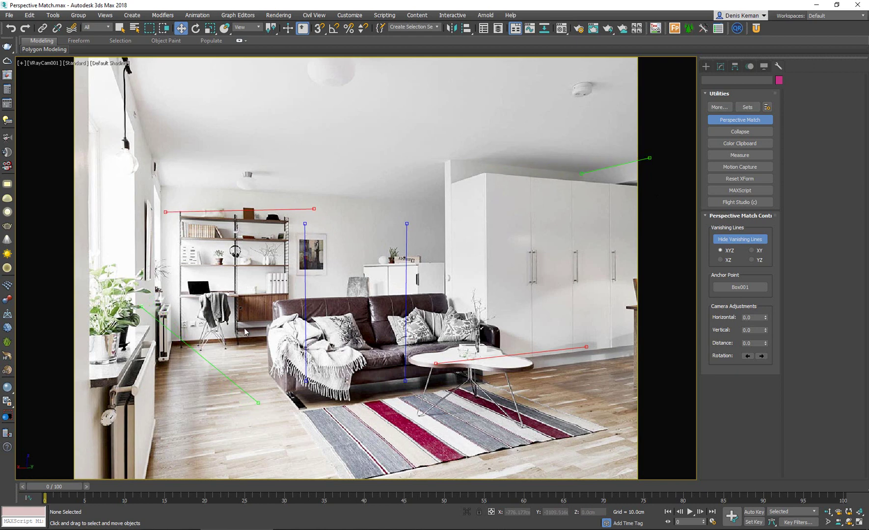
# Align the other green vanishing line with the window wall's ceiling edge and fine-tune the one above the wardrobe
pyautogui.moveTo(197, 352); pyautogui.dragTo(124, 67)
pyautogui.moveTo(132, 228); pyautogui.dragTo(161, 186)
pyautogui.moveTo(151, 67); pyautogui.dragTo(127, 68)
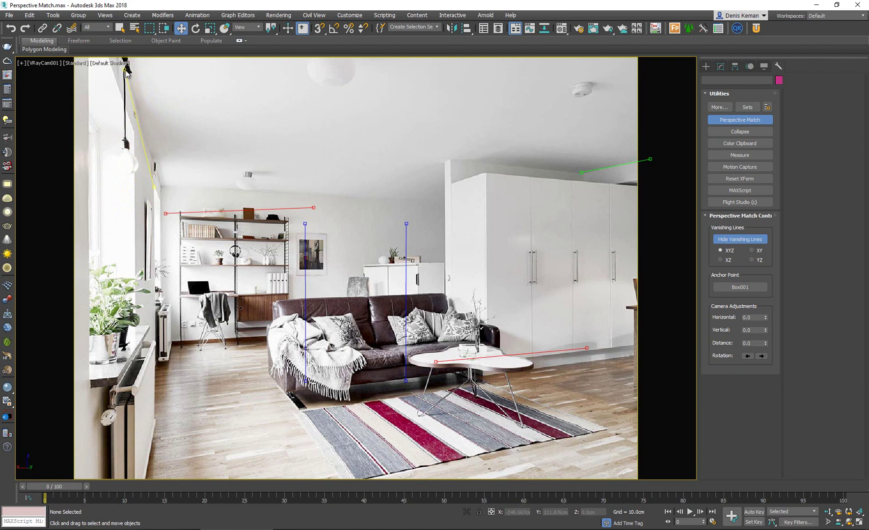
pyautogui.moveTo(156, 186); pyautogui.dragTo(162, 187)
pyautogui.moveTo(133, 69); pyautogui.dragTo(126, 74)
pyautogui.moveTo(159, 189); pyautogui.dragTo(162, 187)
pyautogui.moveTo(130, 71); pyautogui.dragTo(126, 76)
pyautogui.moveTo(596, 170); pyautogui.dragTo(598, 172)
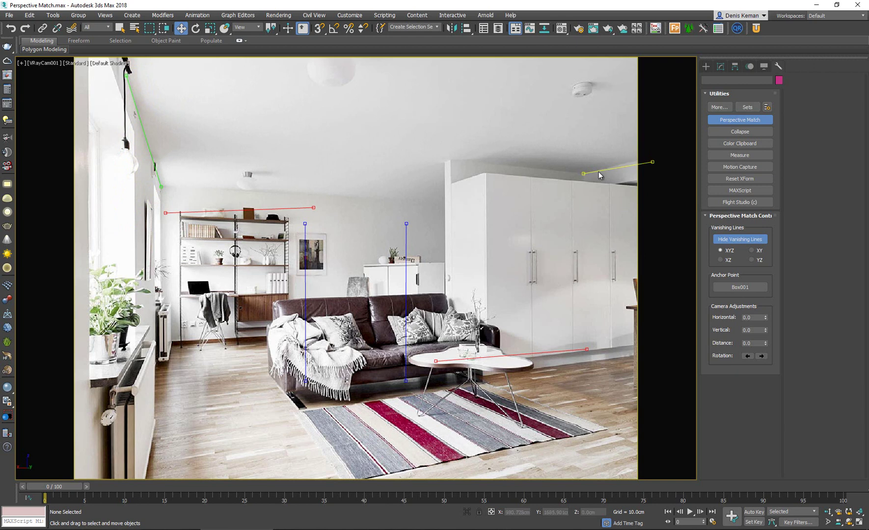
pyautogui.moveTo(652, 161); pyautogui.dragTo(652, 158)
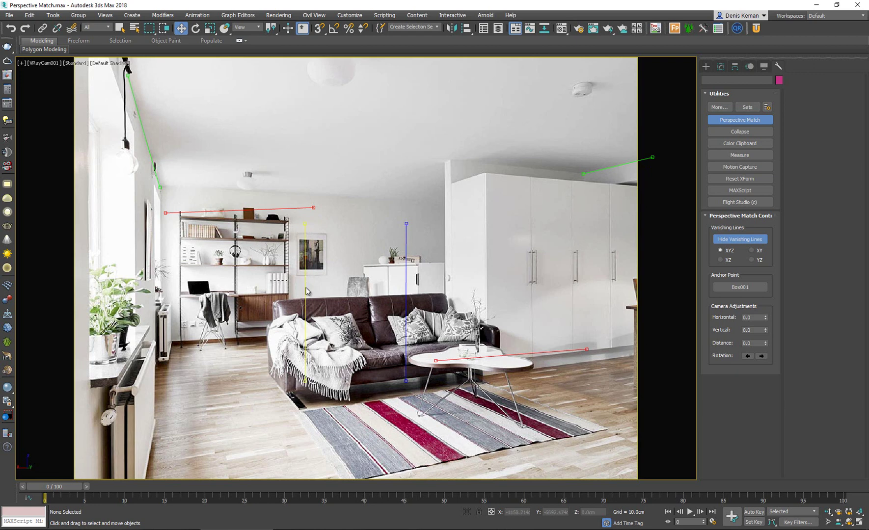
# Align the two blue vanishing lines with the room's back corner by the radiator and the vertical wall edge beside the wardrobe
pyautogui.moveTo(305, 291); pyautogui.dragTo(162, 255)
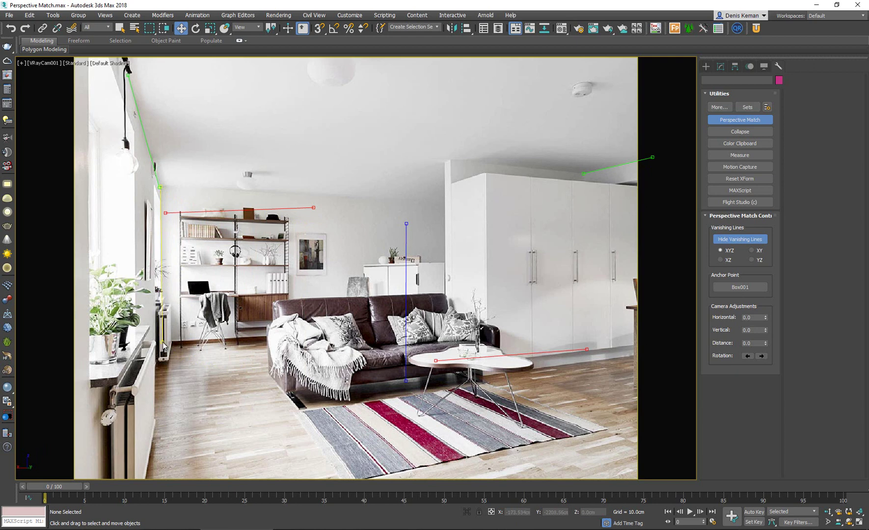
pyautogui.moveTo(161, 201); pyautogui.dragTo(162, 203)
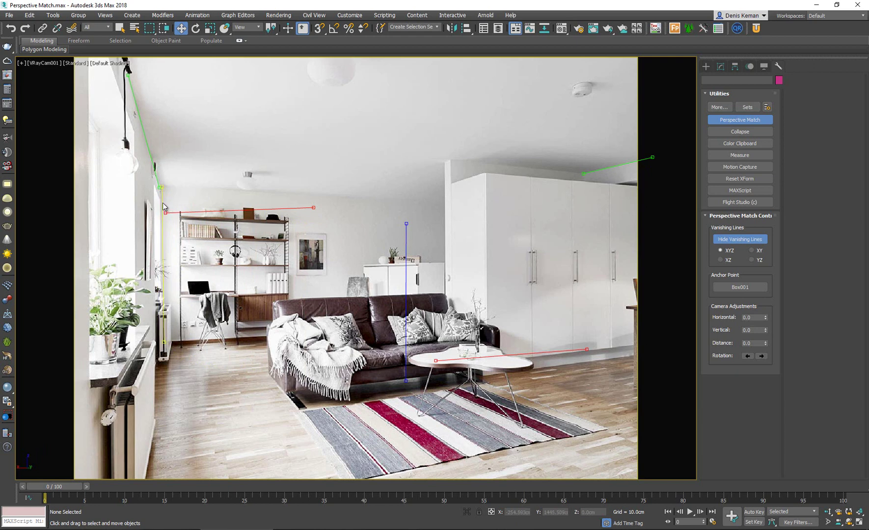
pyautogui.moveTo(166, 346); pyautogui.dragTo(164, 346)
pyautogui.moveTo(405, 297); pyautogui.dragTo(451, 251)
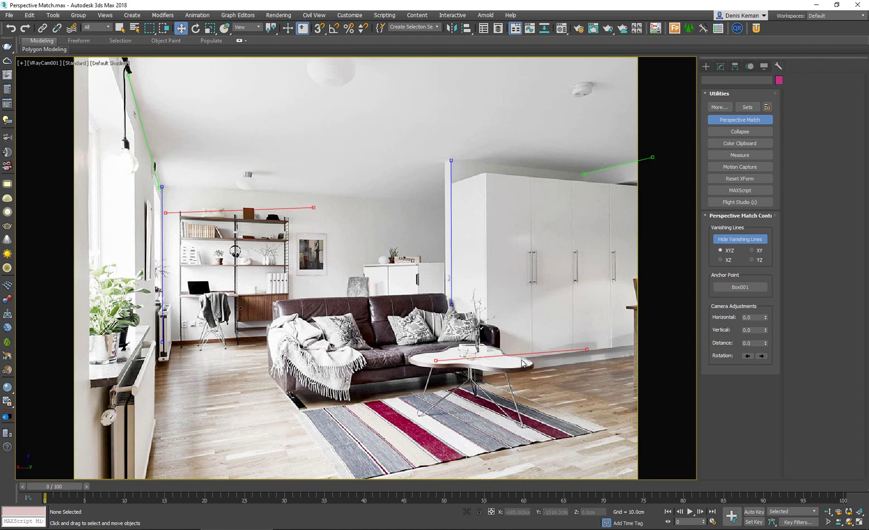
# Align the two red vanishing lines with the wardrobe's base edge and the back wall's ceiling edge
pyautogui.moveTo(518, 362); pyautogui.dragTo(568, 361)
pyautogui.moveTo(487, 365); pyautogui.dragTo(485, 376)
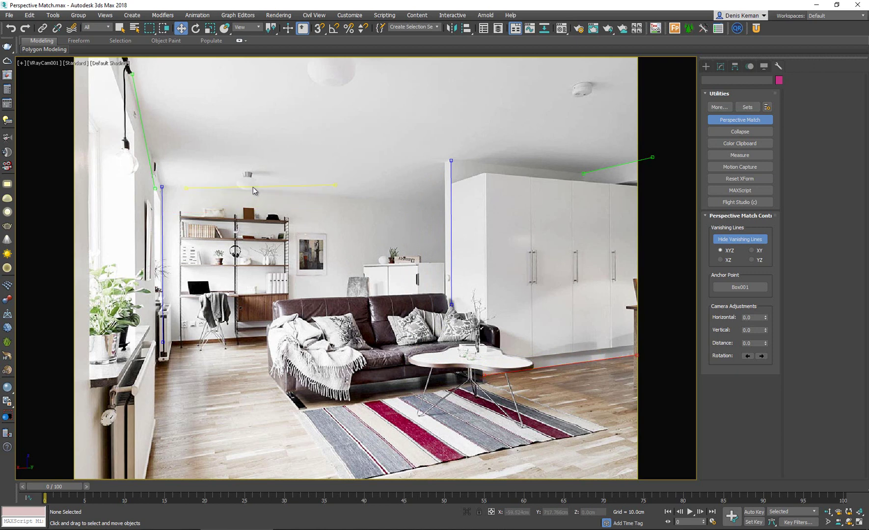
pyautogui.moveTo(333, 186); pyautogui.dragTo(436, 199)
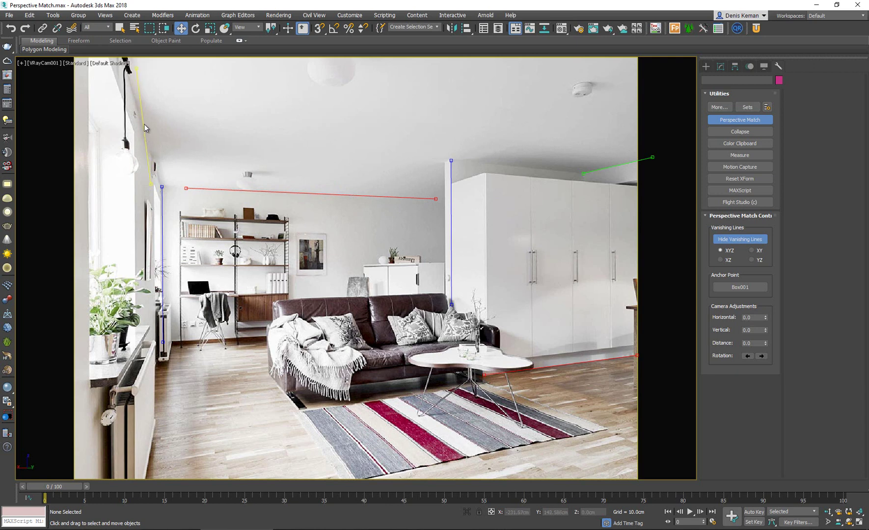
# Refine both endpoints of the green vanishing line along the window wall's ceiling edge
pyautogui.moveTo(138, 68); pyautogui.dragTo(128, 69)
pyautogui.moveTo(150, 185); pyautogui.dragTo(154, 165)
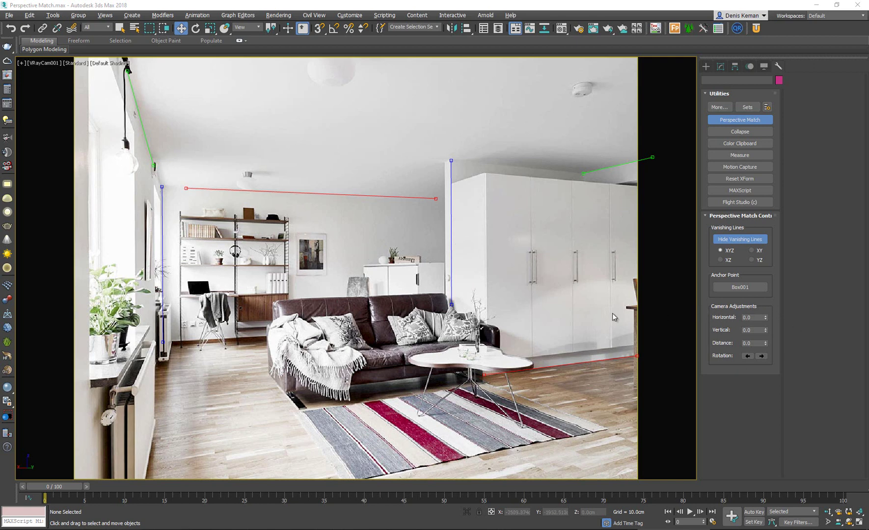
# Move the VRay camera in the Top view and tune its horizontal and vertical adjustments so the anchor box sits on the rug
pyautogui.hotkey('alt', 'w')
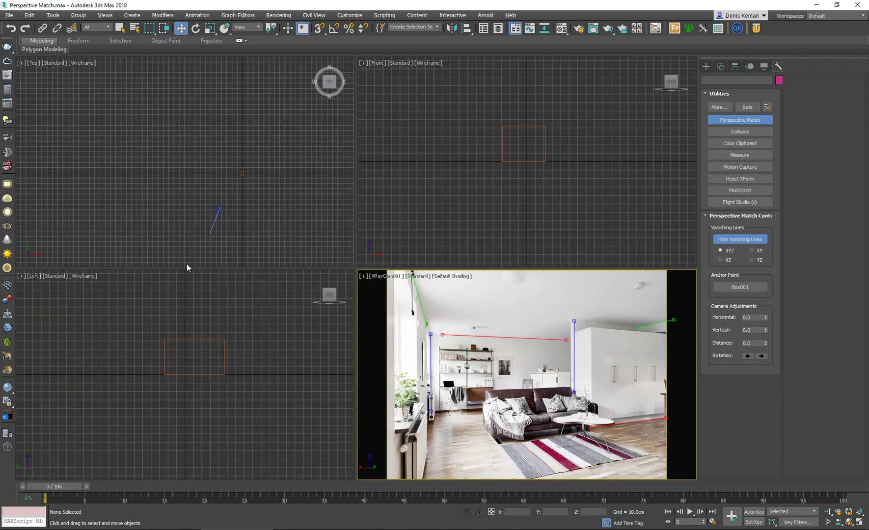
pyautogui.click(222, 208)
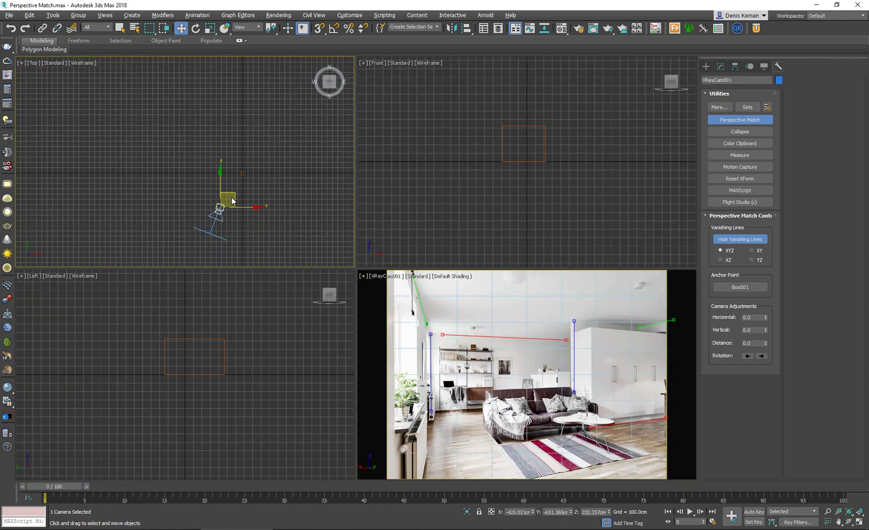
pyautogui.moveTo(234, 194); pyautogui.dragTo(270, 132)
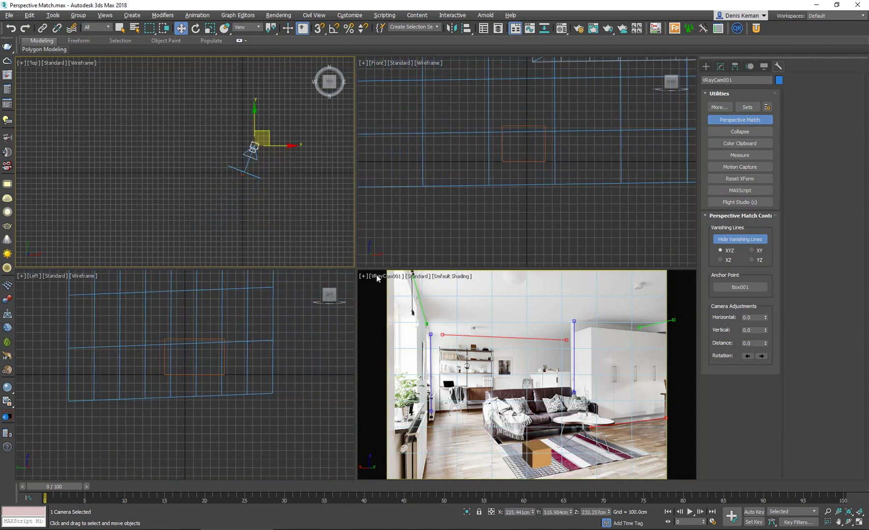
pyautogui.middleClick(492, 387)
pyautogui.hotkey('alt', 'w')
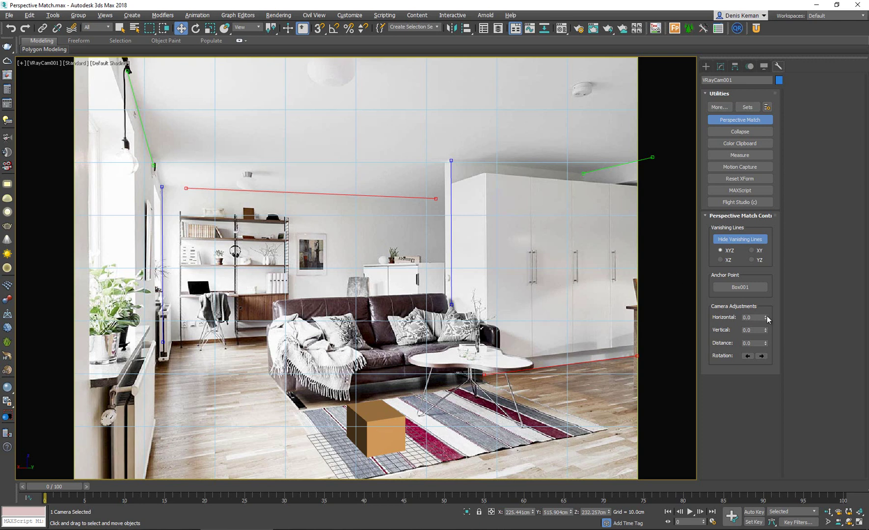
pyautogui.moveTo(767, 318); pyautogui.dragTo(732, 455)
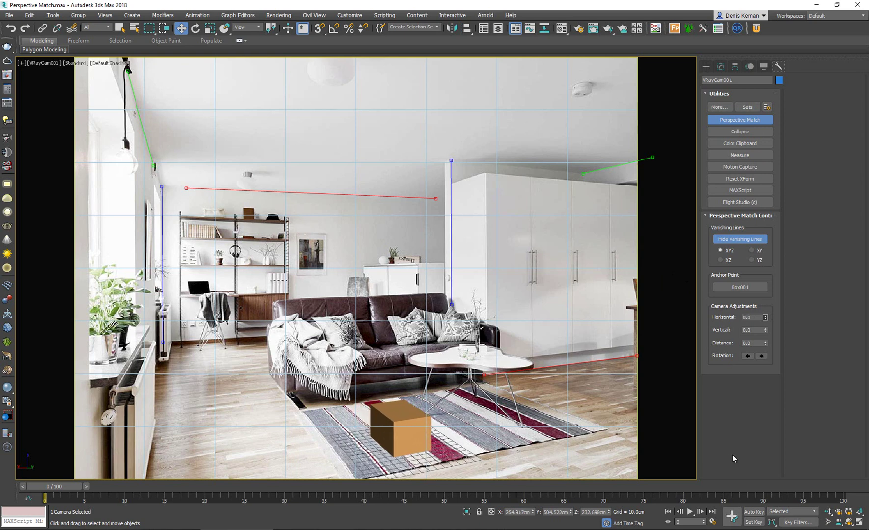
pyautogui.moveTo(767, 333); pyautogui.dragTo(497, 378)
# Delete the anchor box from the rug
pyautogui.click(405, 409)
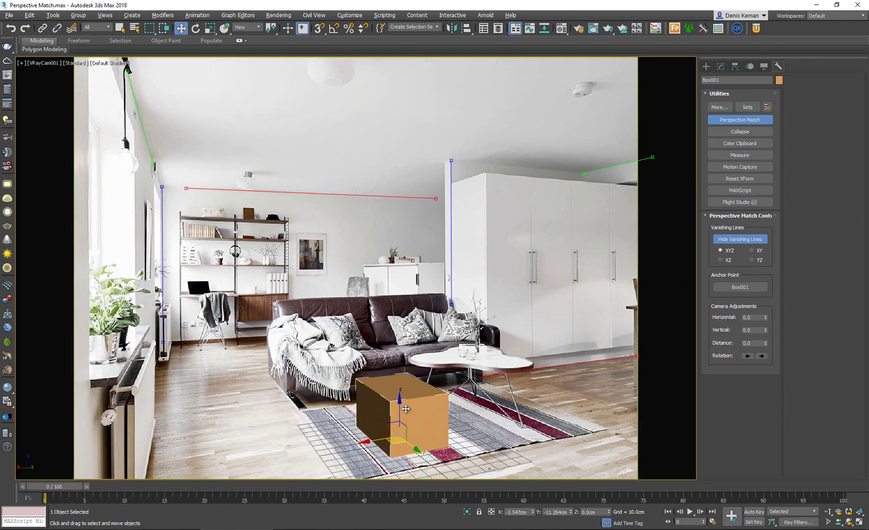
pyautogui.press('Delete')
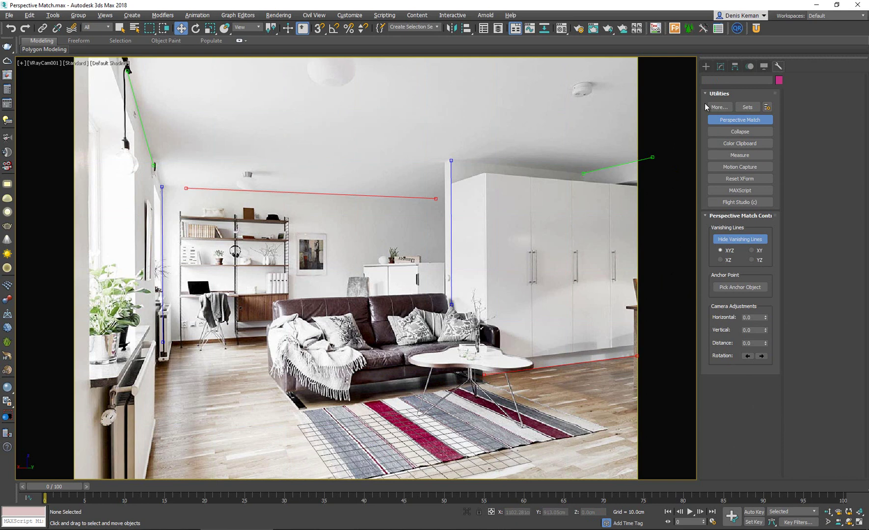
# Draw a box about 128 × 243 × 96 cm around the sofa and make it see-through
pyautogui.click(706, 66)
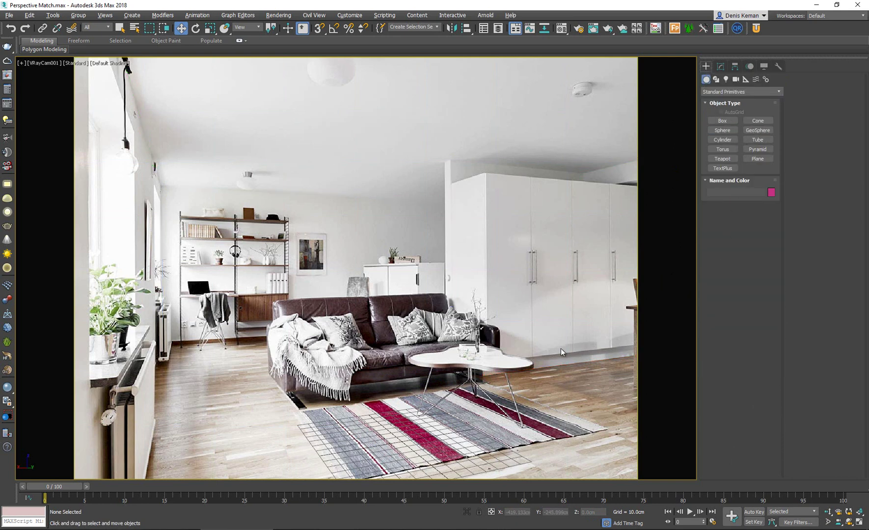
pyautogui.click(722, 121)
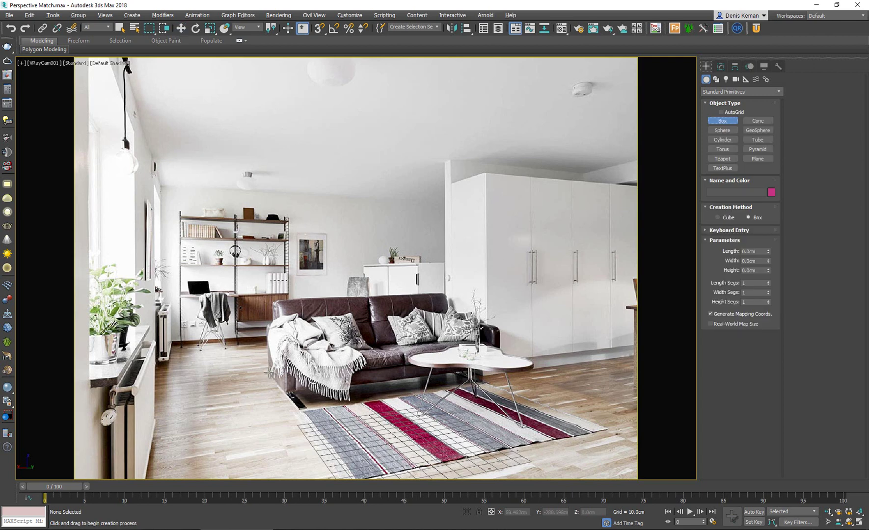
pyautogui.moveTo(268, 372); pyautogui.dragTo(474, 376)
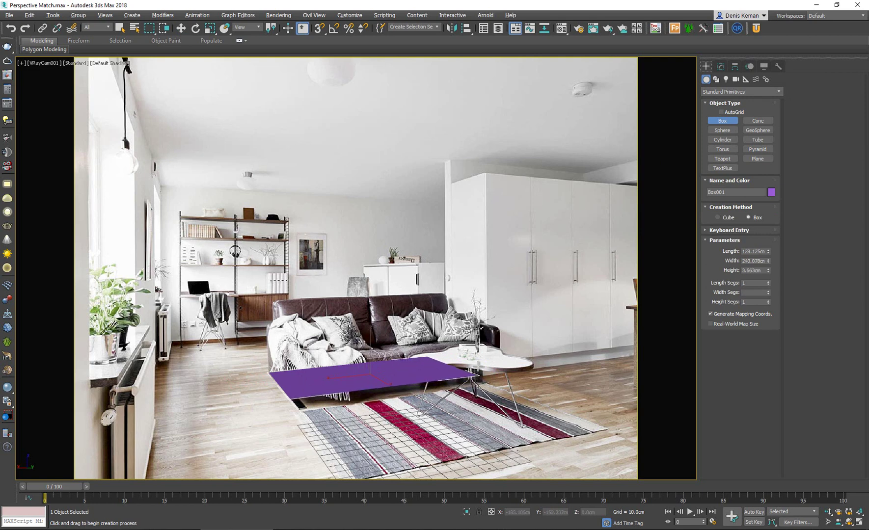
pyautogui.click(490, 305)
pyautogui.hotkey('alt', 'x')
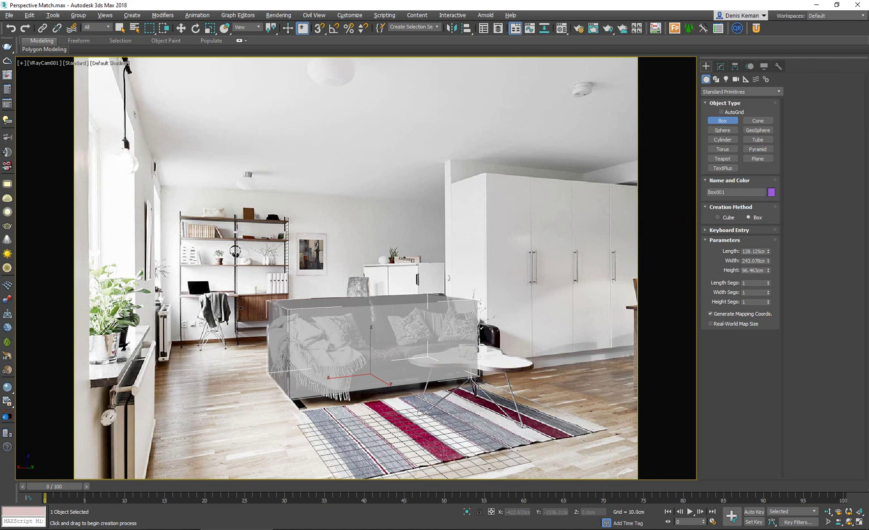
# Set the sofa box's length to 130 cm, width to 250 cm and height to 95 cm
pyautogui.click(750, 251)
pyautogui.press('Tab')
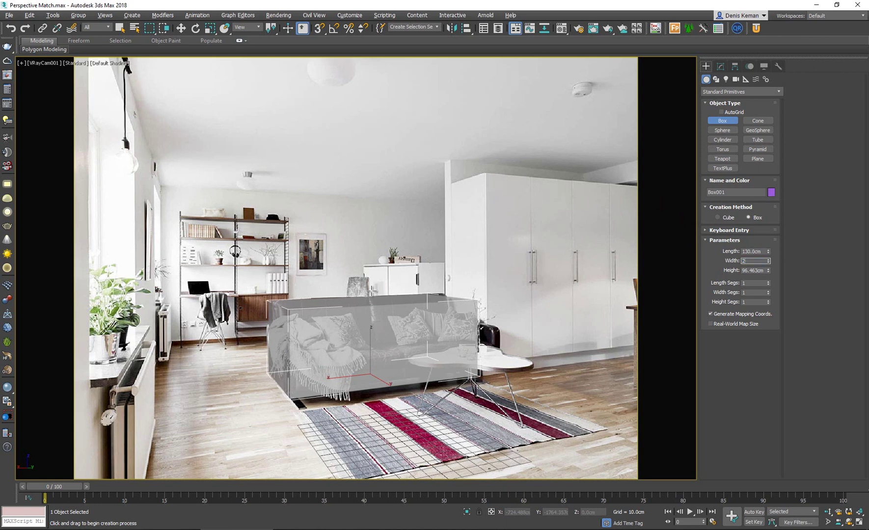
pyautogui.write('250')
pyautogui.press('Tab')
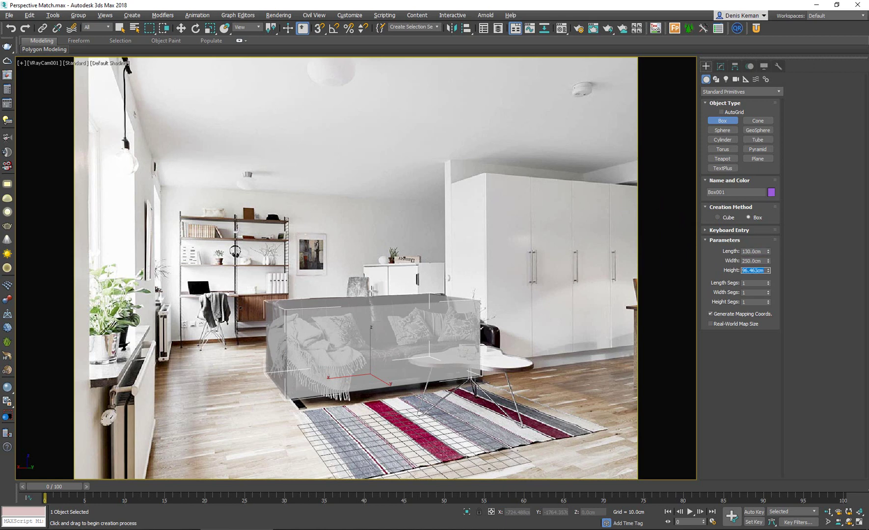
pyautogui.press('Return')
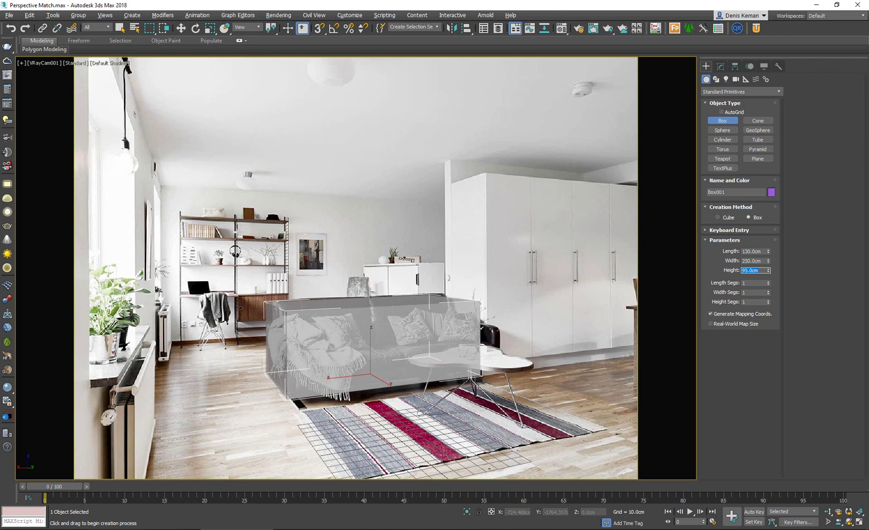
# Check the box against the sofa in solid and see-through display, and delete it
pyautogui.press('w')
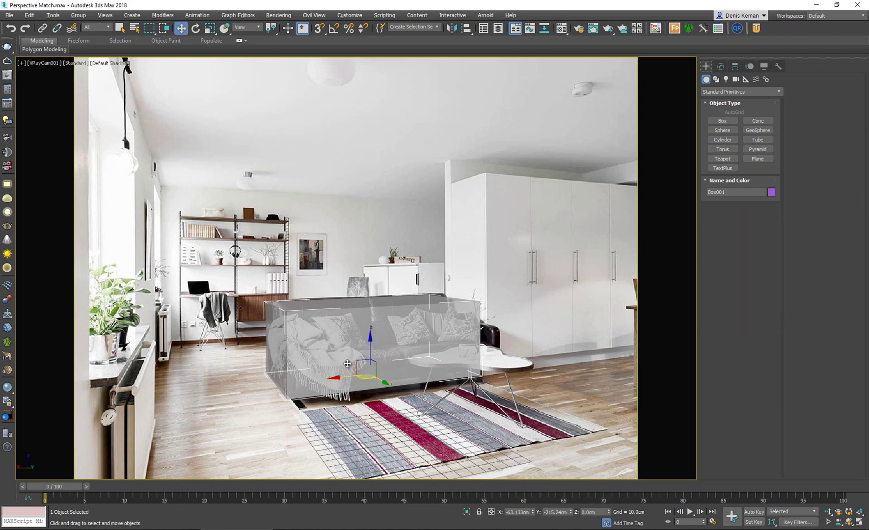
pyautogui.hotkey('alt', 'x')
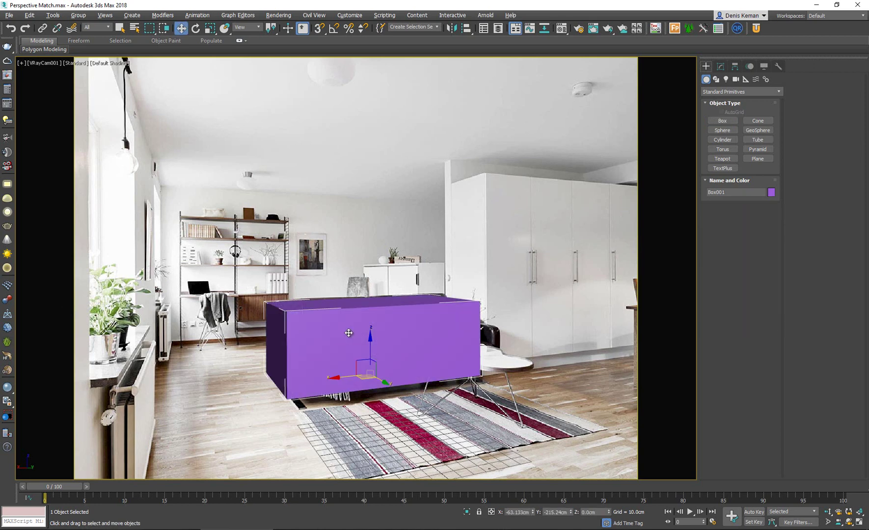
pyautogui.hotkey('alt', 'x')
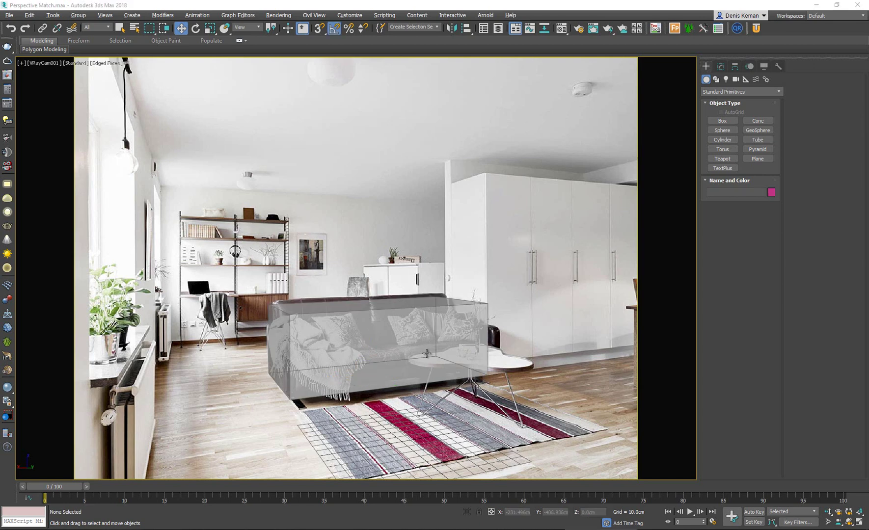
pyautogui.click(449, 355)
pyautogui.press('Delete')
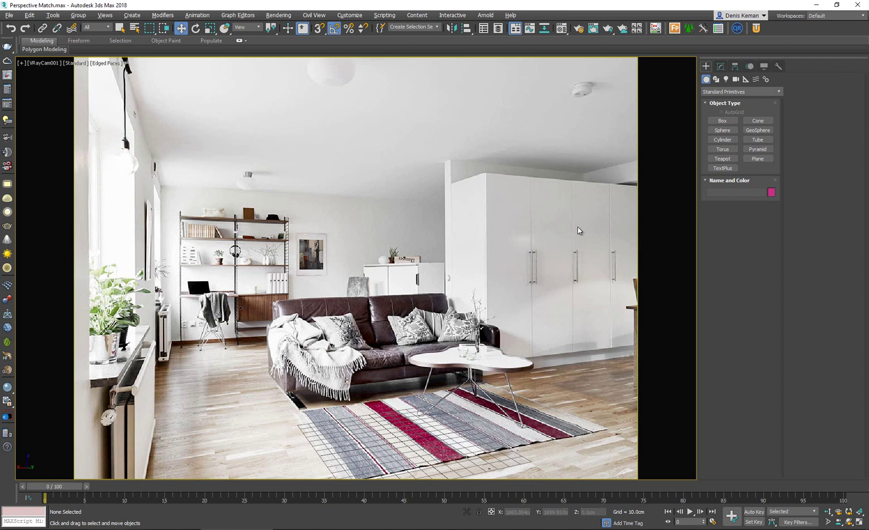
# Create a cylinder about 44.7 cm in radius and 8.2 cm high and move it onto the coffee table's left lobe
pyautogui.click(727, 140)
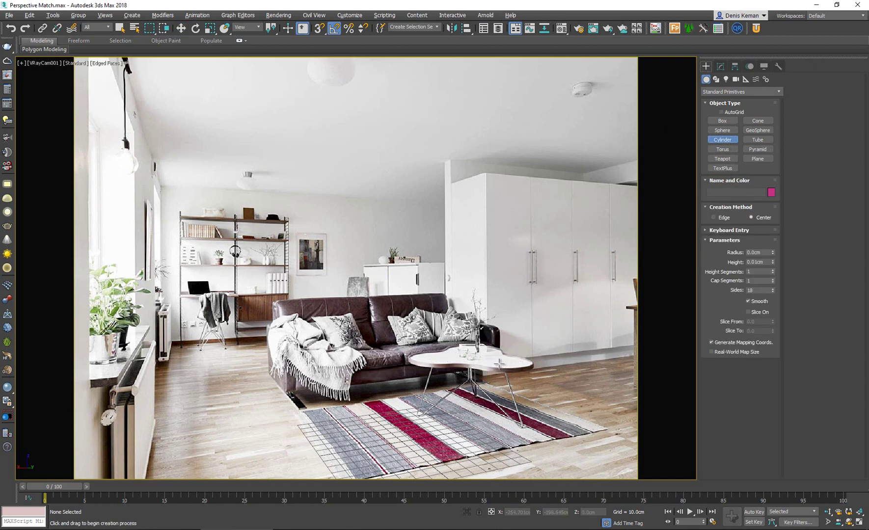
pyautogui.moveTo(502, 364); pyautogui.dragTo(505, 360)
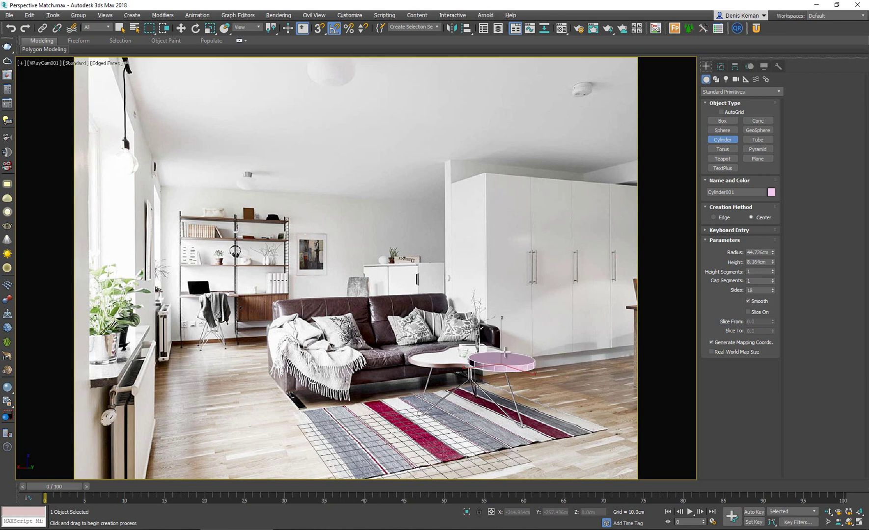
pyautogui.click(505, 353)
pyautogui.press('w')
pyautogui.moveTo(493, 367); pyautogui.dragTo(434, 365)
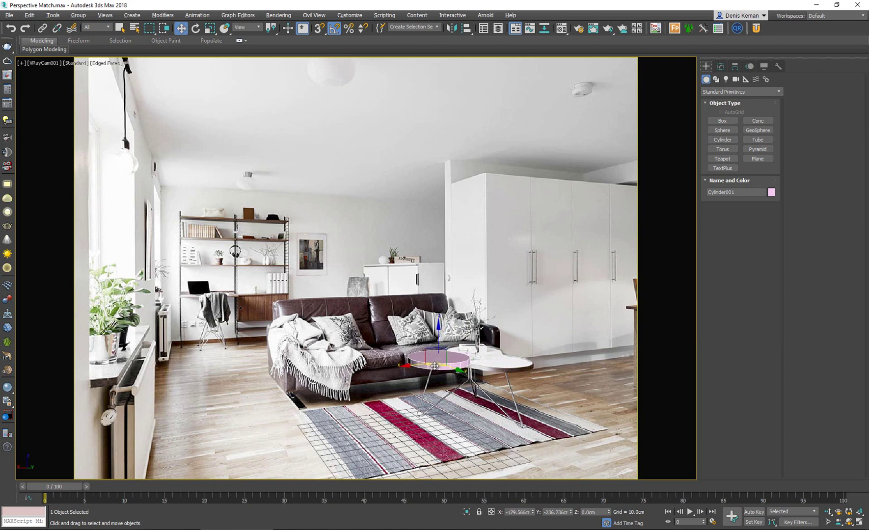
# Set the tabletop cylinder's height to 5 cm and its radius to 45 cm
pyautogui.click(721, 65)
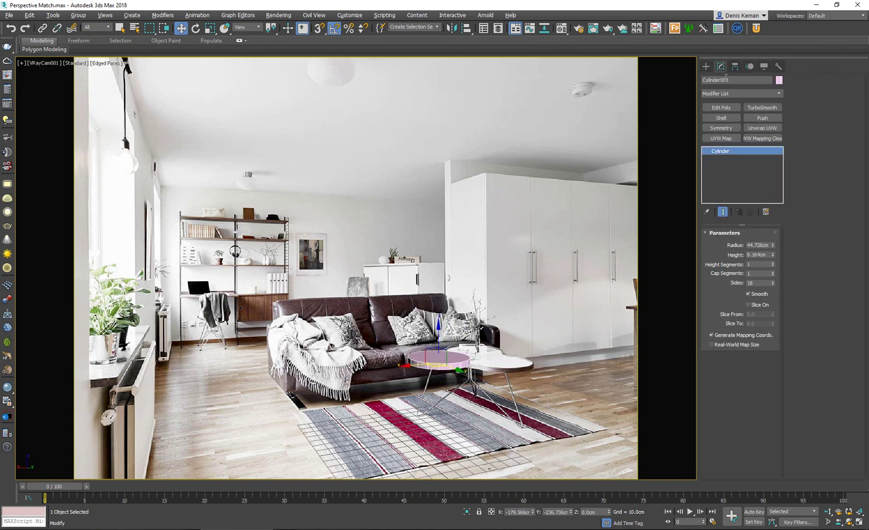
pyautogui.click(767, 254)
pyautogui.write('5')
pyautogui.press('Return')
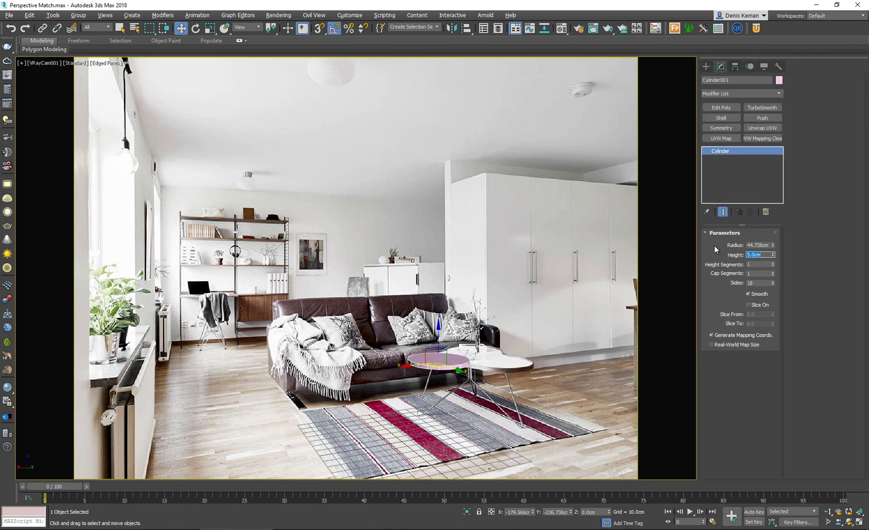
pyautogui.click(758, 244)
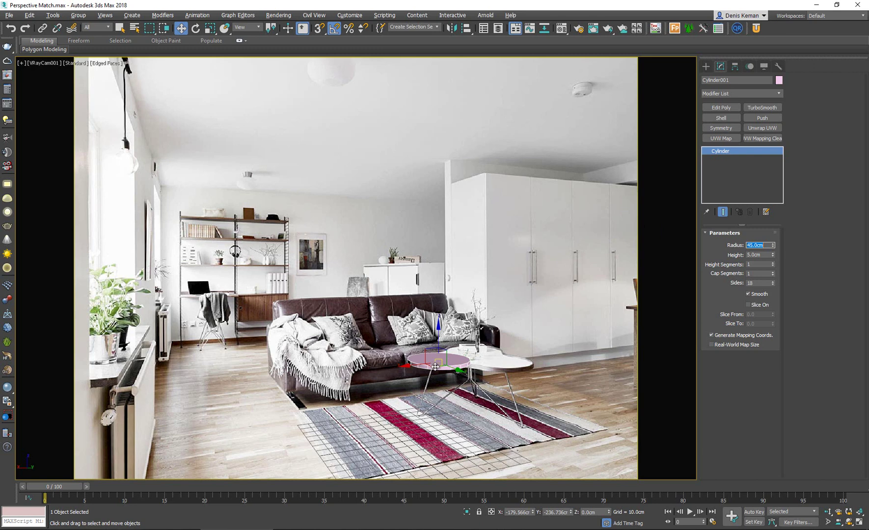
# Clone the cylinder twice as copies, placing one on the coffee table's rear lobe and one on its right lobe
pyautogui.moveTo(434, 365); pyautogui.dragTo(471, 360)
pyautogui.click(435, 307)
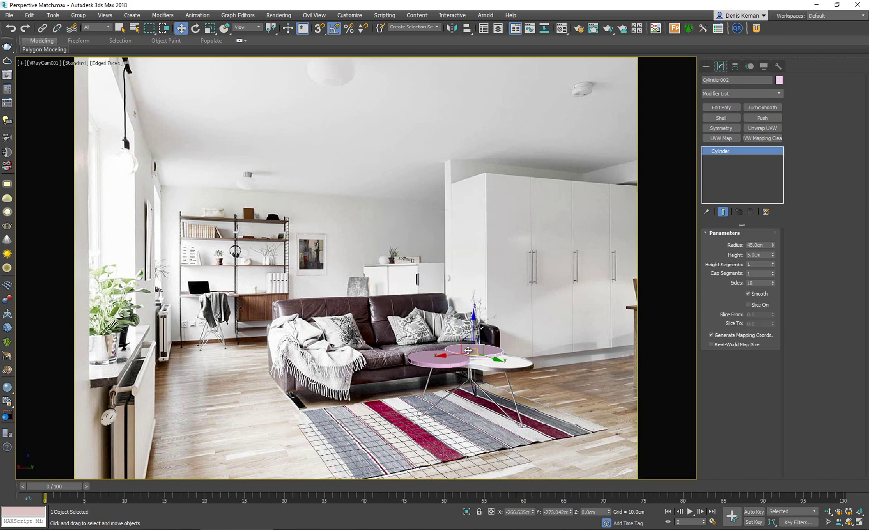
pyautogui.moveTo(481, 364); pyautogui.dragTo(495, 369)
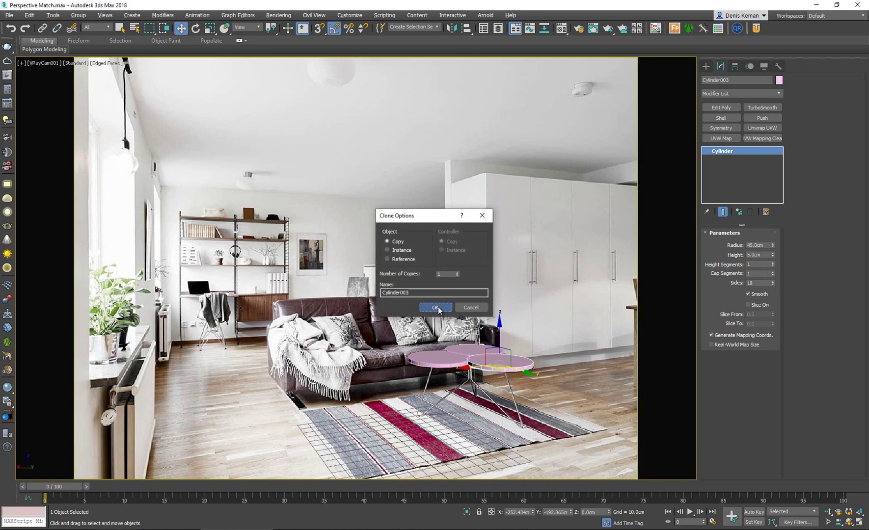
pyautogui.click(434, 307)
# Select the three tabletop cylinders and examine how they overlap in the Perspective view
pyautogui.moveTo(428, 313); pyautogui.dragTo(512, 379)
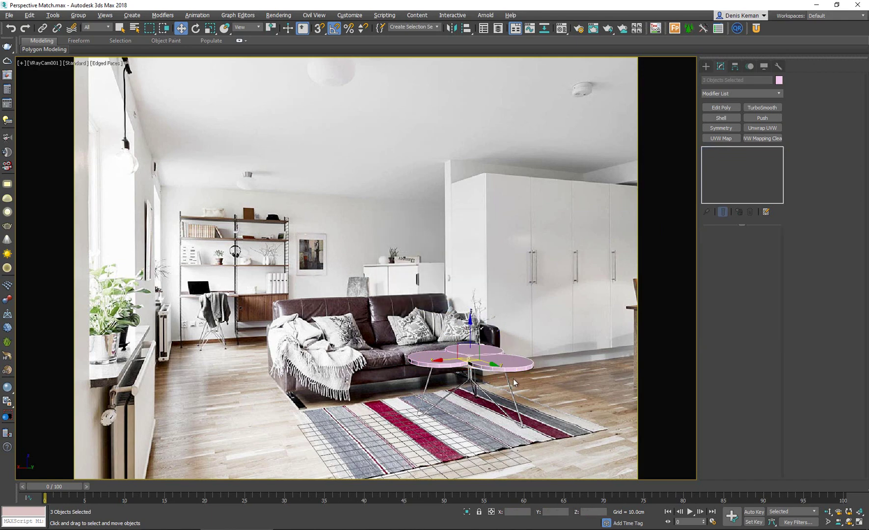
pyautogui.press('p')
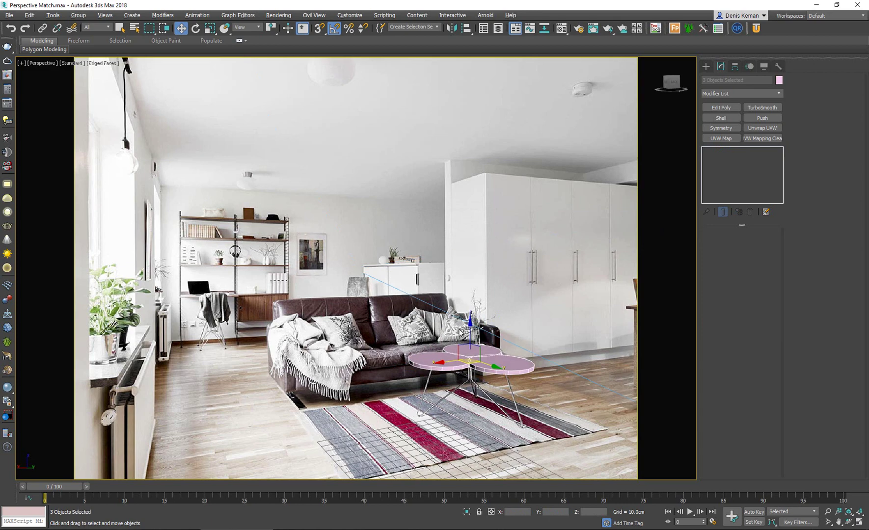
pyautogui.keyDown('alt'); pyautogui.moveTo(434, 328); pyautogui.dragTo(435, 354, button='middle'); pyautogui.keyUp('alt')
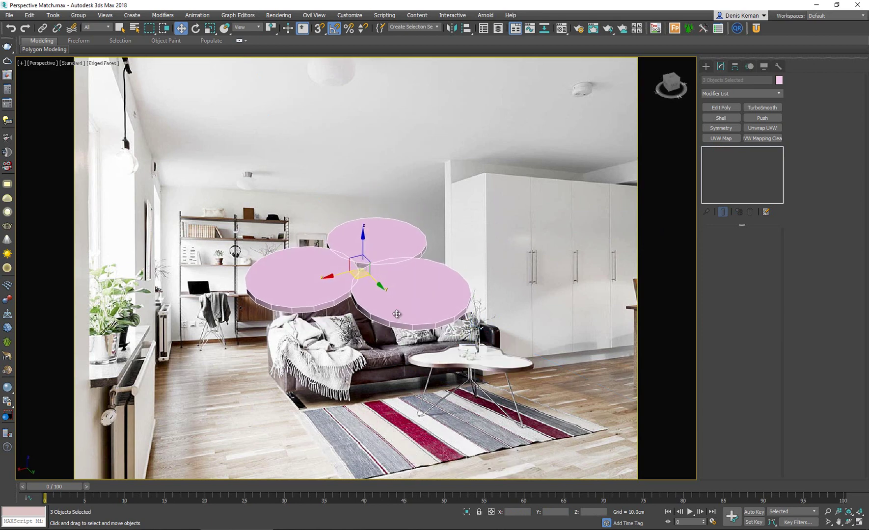
pyautogui.scroll(2, 365, 298)
pyautogui.scroll(5, 364, 291)
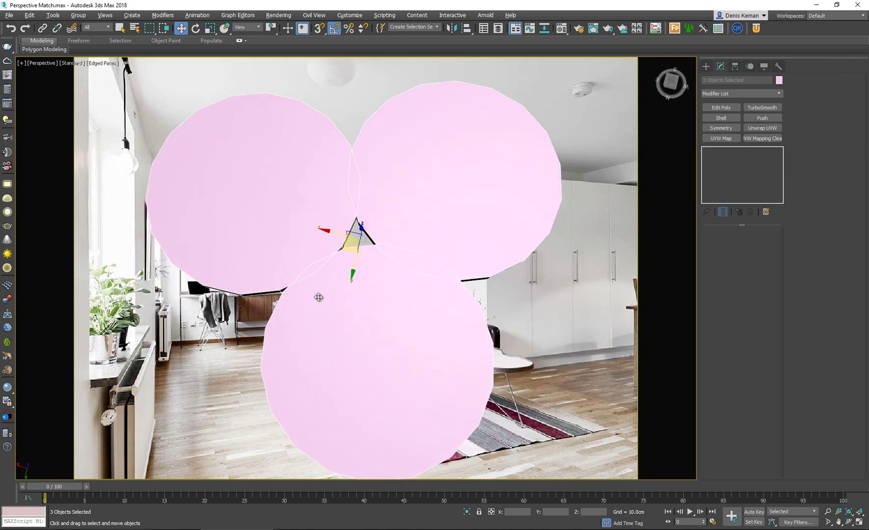
# Add an Edit Poly modifier to one tabletop cylinder and attach the other two cylinders to it
pyautogui.click(332, 290)
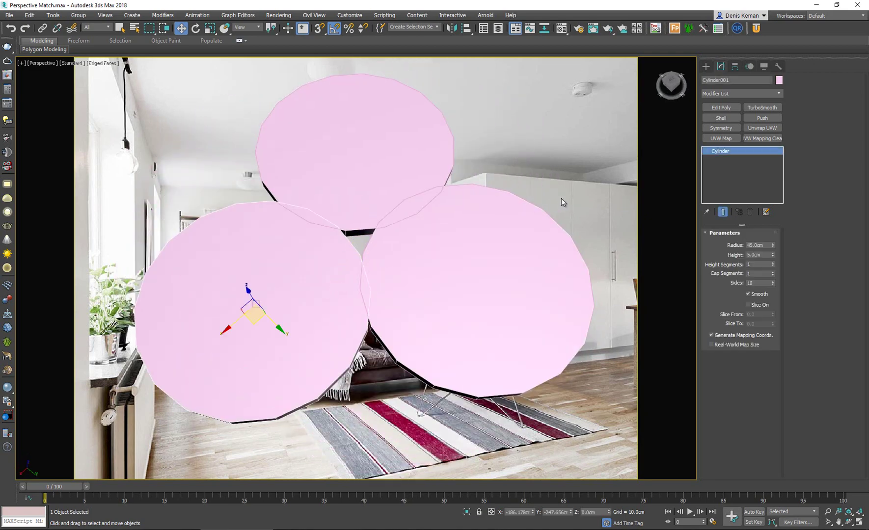
pyautogui.scroll(-4, 322, 274)
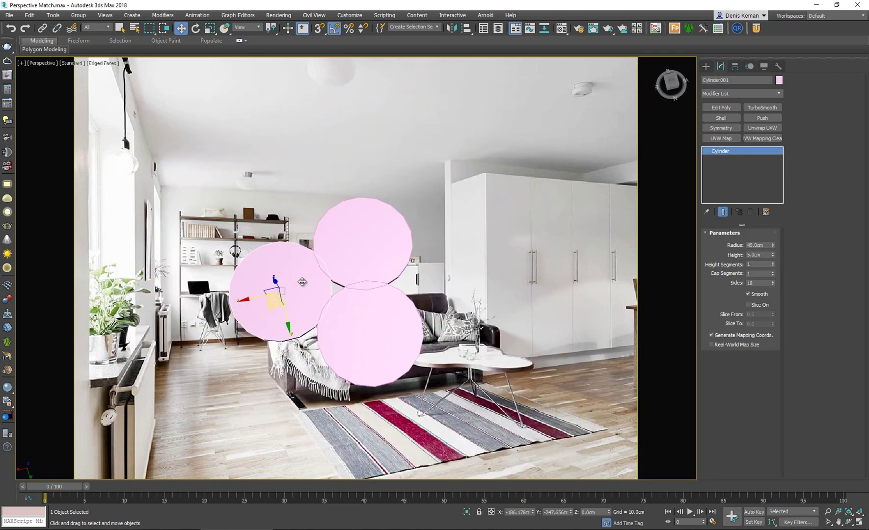
pyautogui.scroll(3, 306, 300)
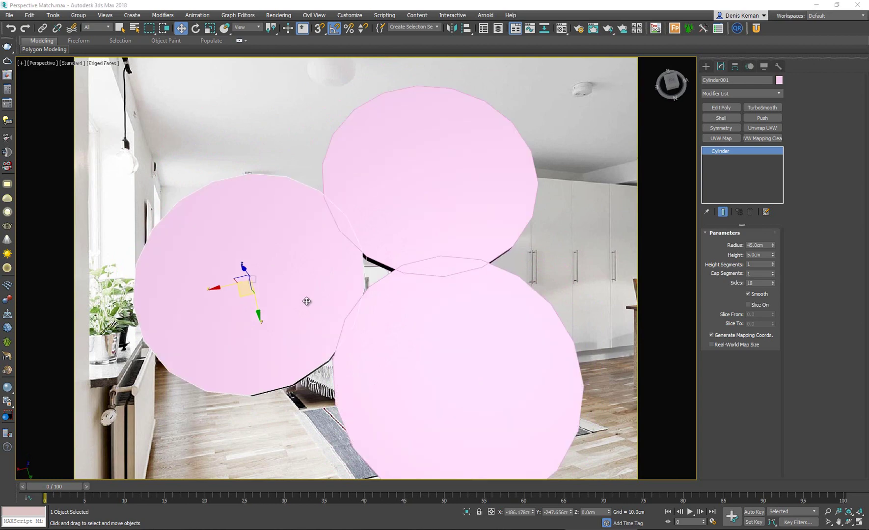
pyautogui.keyDown('alt'); pyautogui.moveTo(306, 300); pyautogui.dragTo(341, 286, button='middle'); pyautogui.keyUp('alt')
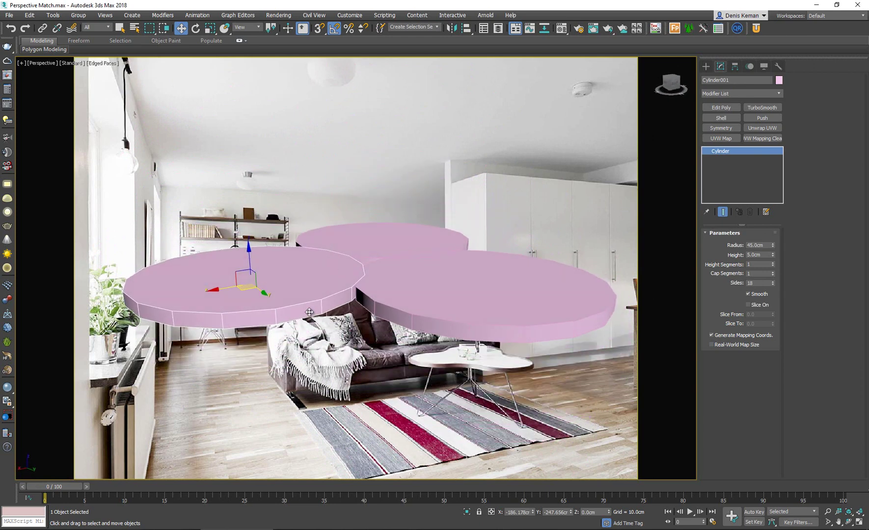
pyautogui.click(723, 109)
pyautogui.click(802, 146)
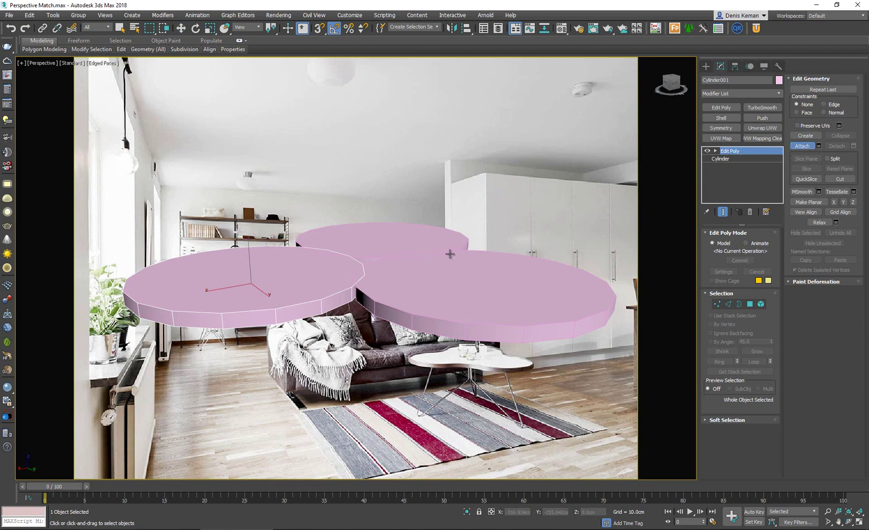
pyautogui.click(408, 271)
pyautogui.keyDown('alt'); pyautogui.moveTo(419, 273); pyautogui.dragTo(418, 284); pyautogui.keyUp('alt')
# Delete the top and bottom cap polygons of all three attached cylinders, leaving only their side walls
pyautogui.keyDown('alt'); pyautogui.moveTo(419, 284); pyautogui.dragTo(386, 147, button='middle'); pyautogui.keyUp('alt')
pyautogui.press('w')
pyautogui.press('4')
pyautogui.click(322, 300)
pyautogui.keyDown('ctrl'); pyautogui.click(382, 290); pyautogui.keyUp('ctrl')
pyautogui.keyDown('ctrl'); pyautogui.click(400, 224); pyautogui.keyUp('ctrl')
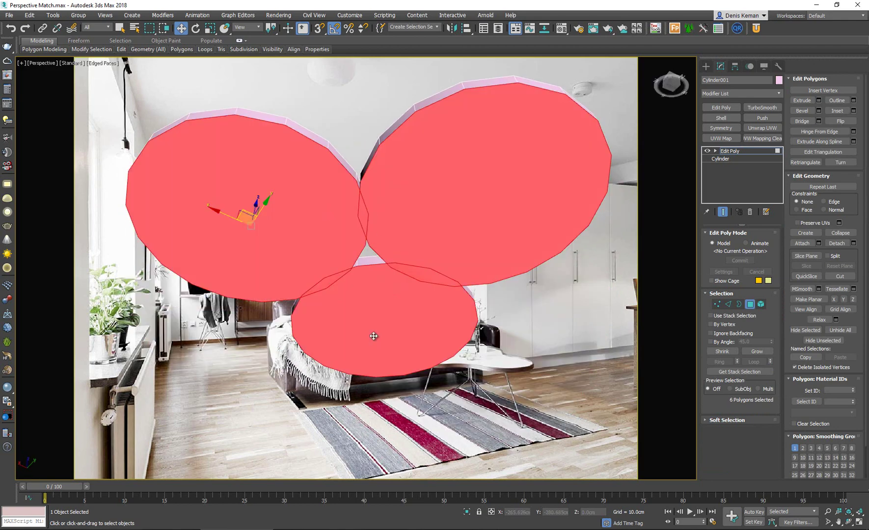
pyautogui.press('Delete')
# Delete the side polygons in the middle where the three rings overlap, keeping only the outer arcs
pyautogui.keyDown('alt'); pyautogui.moveTo(361, 243); pyautogui.dragTo(362, 318, button='middle'); pyautogui.keyUp('alt')
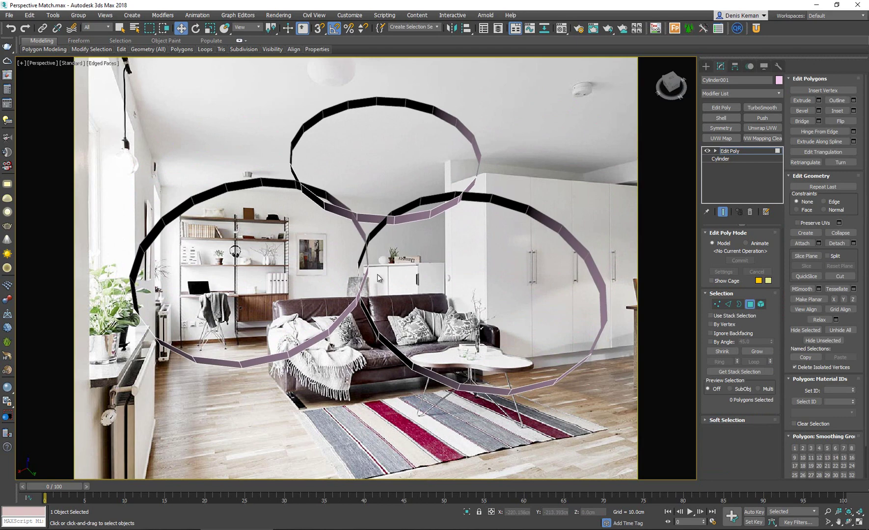
pyautogui.moveTo(386, 257); pyautogui.dragTo(345, 284)
pyautogui.keyDown('alt'); pyautogui.moveTo(368, 285); pyautogui.dragTo(371, 284, button='middle'); pyautogui.keyUp('alt')
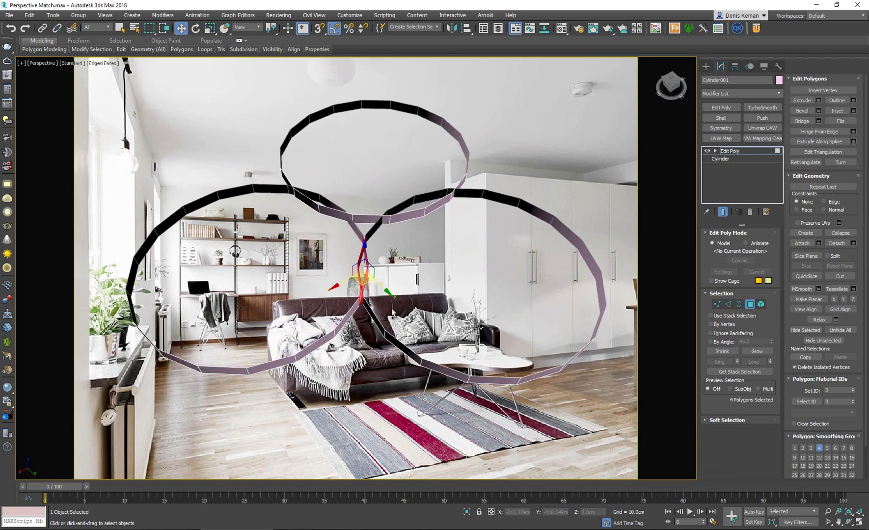
pyautogui.keyDown('ctrl'); pyautogui.moveTo(393, 312); pyautogui.dragTo(340, 320); pyautogui.keyUp('ctrl')
pyautogui.keyDown('alt'); pyautogui.moveTo(361, 283); pyautogui.dragTo(358, 275, button='middle'); pyautogui.keyUp('alt')
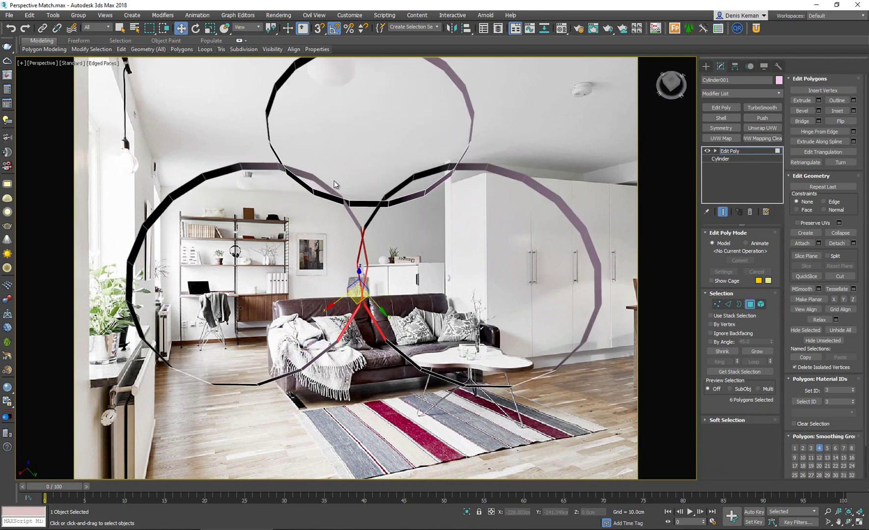
pyautogui.moveTo(306, 145); pyautogui.dragTo(278, 199)
pyautogui.moveTo(305, 154); pyautogui.dragTo(449, 257)
pyautogui.keyDown('alt'); pyautogui.moveTo(449, 257); pyautogui.dragTo(342, 223, button='middle'); pyautogui.keyUp('alt')
pyautogui.press('Delete')
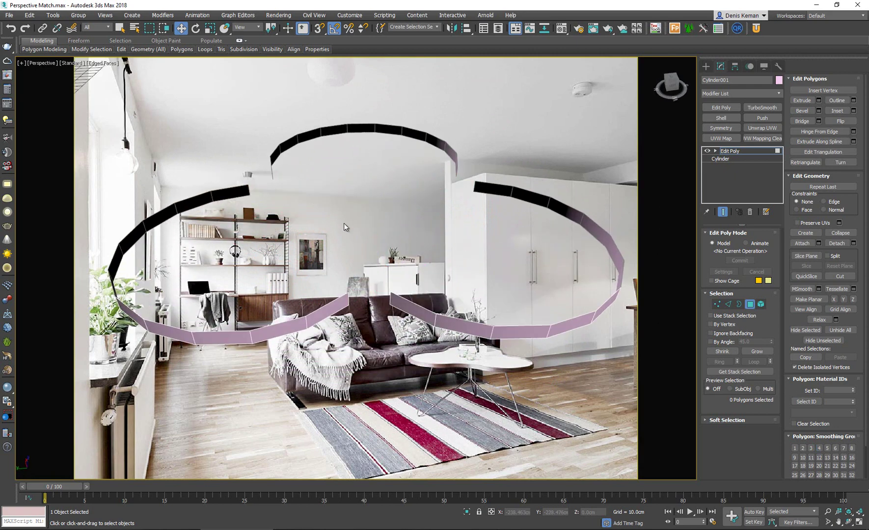
# Bridge the open end edges of the arcs at two of the three gaps in the tabletop outline
pyautogui.press('2')
pyautogui.click(348, 299)
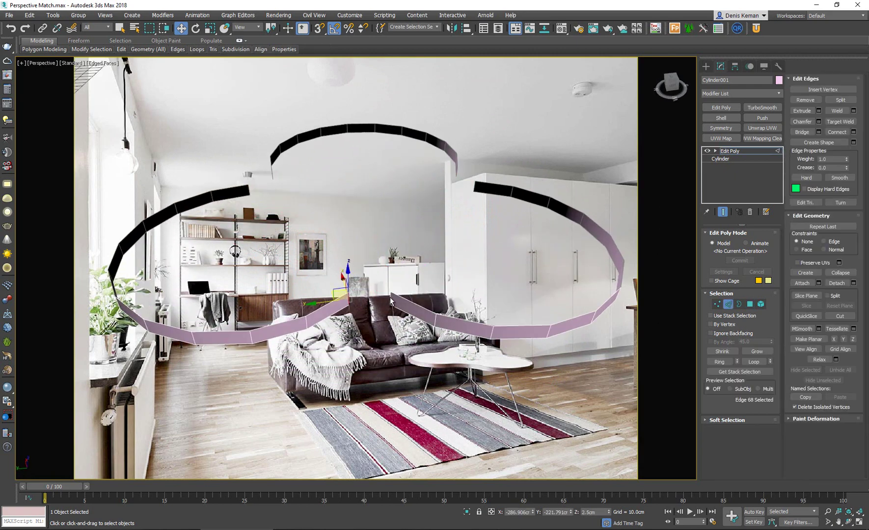
pyautogui.keyDown('ctrl'); pyautogui.click(391, 299); pyautogui.keyUp('ctrl')
pyautogui.click(804, 132)
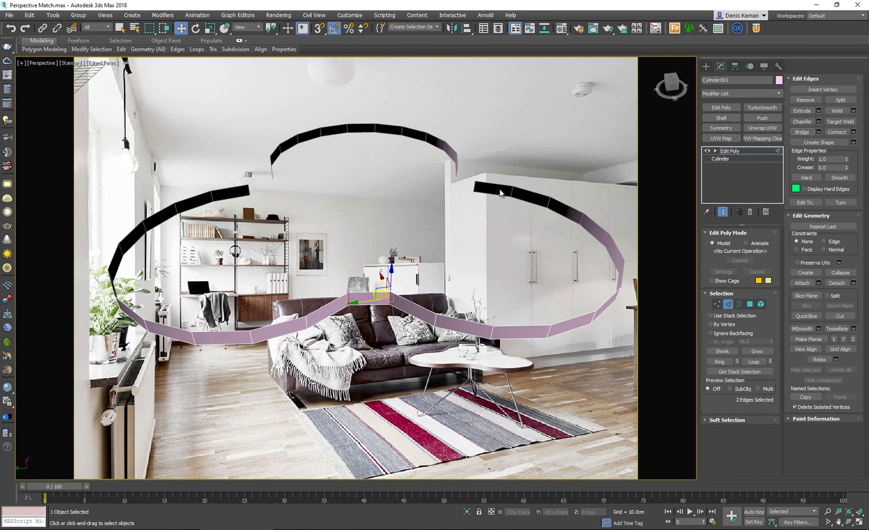
pyautogui.click(475, 188)
pyautogui.keyDown('ctrl'); pyautogui.click(454, 170); pyautogui.keyUp('ctrl')
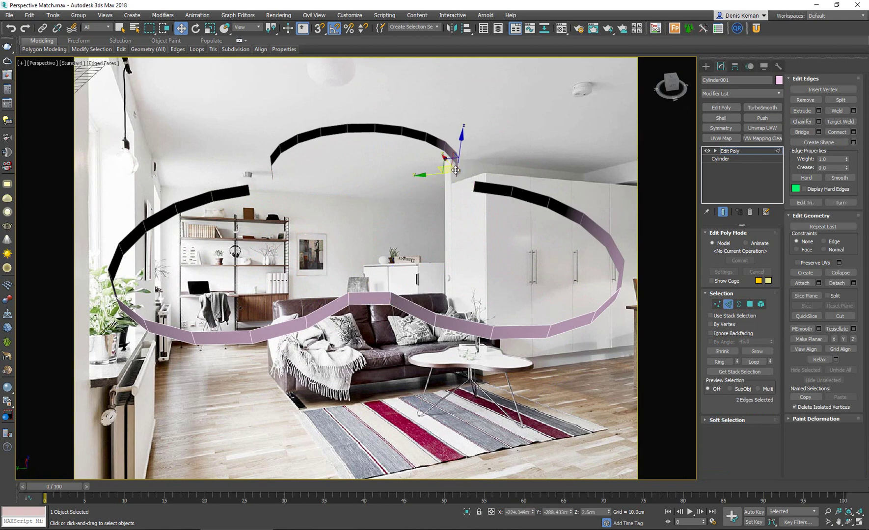
pyautogui.click(797, 131)
# Bridge the end edges at the remaining gap to close the tabletop outline
pyautogui.keyDown('alt'); pyautogui.moveTo(327, 184); pyautogui.dragTo(393, 220, button='middle'); pyautogui.keyUp('alt')
pyautogui.click(432, 251)
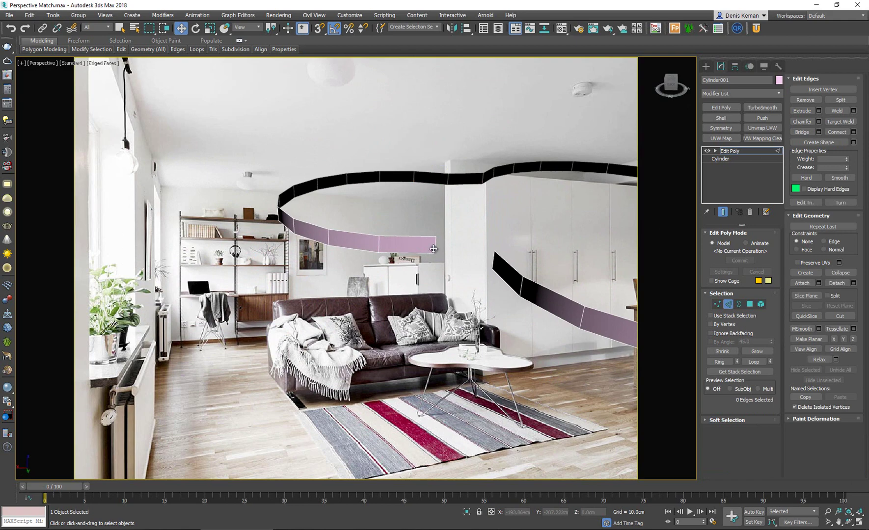
pyautogui.keyDown('ctrl'); pyautogui.click(495, 261); pyautogui.keyUp('ctrl')
pyautogui.keyDown('alt'); pyautogui.moveTo(494, 261); pyautogui.dragTo(642, 178, button='middle'); pyautogui.keyUp('alt')
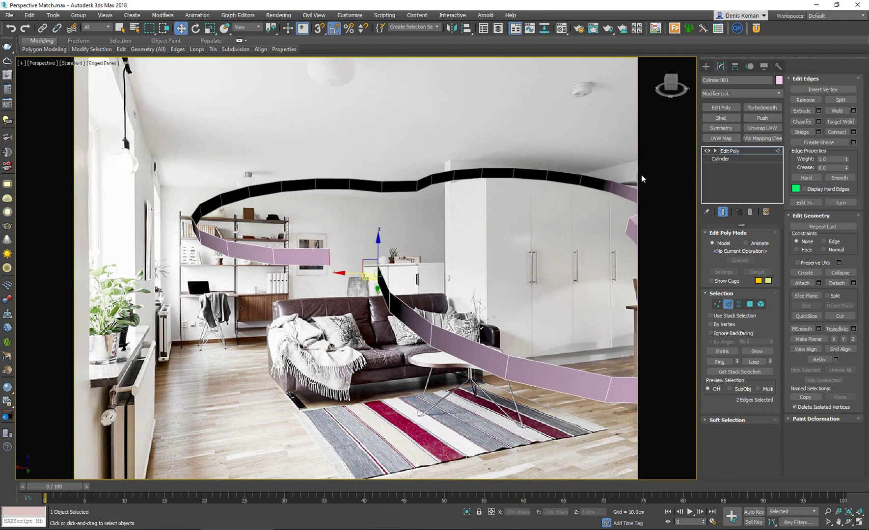
pyautogui.click(800, 131)
# Connect the upper and lower edges of one bridged segment and move the new edge inward to round the curve
pyautogui.keyDown('alt'); pyautogui.moveTo(319, 216); pyautogui.dragTo(248, 249, button='middle'); pyautogui.keyUp('alt')
pyautogui.moveTo(286, 251); pyautogui.dragTo(298, 308)
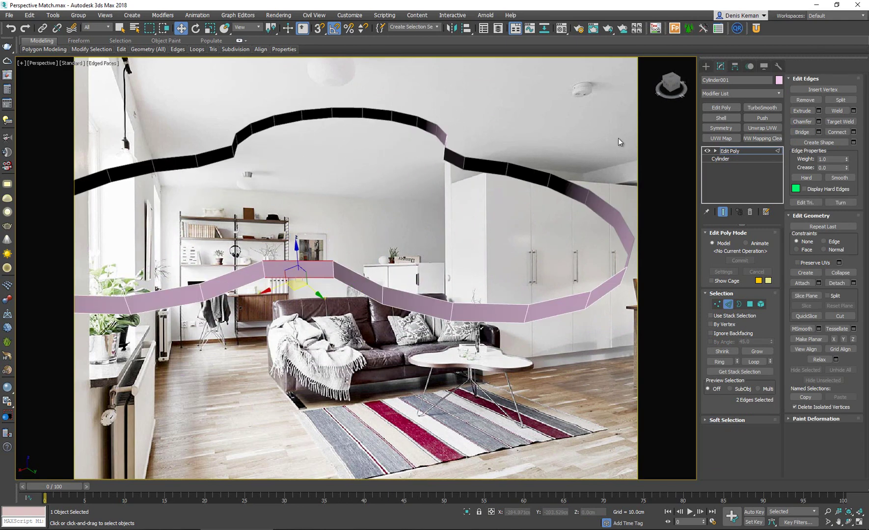
pyautogui.click(836, 134)
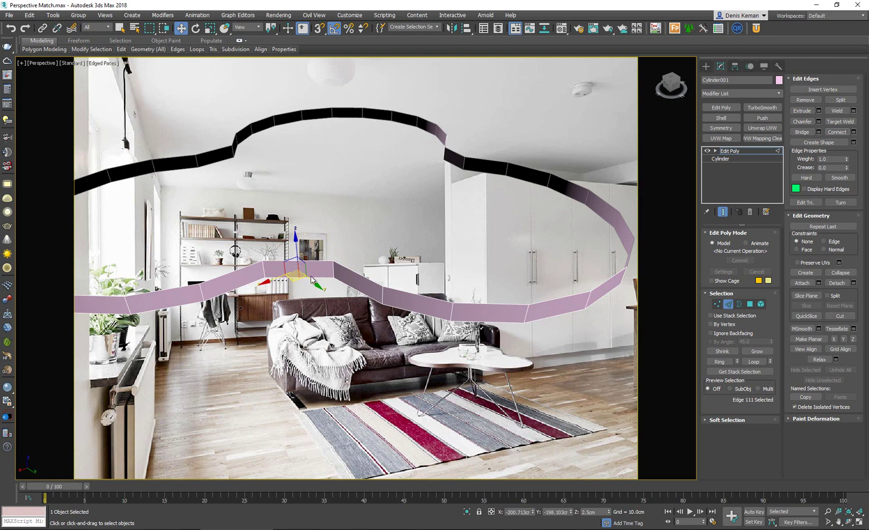
pyautogui.moveTo(297, 275); pyautogui.dragTo(297, 273)
pyautogui.keyDown('alt'); pyautogui.moveTo(297, 273); pyautogui.dragTo(174, 390, button='middle'); pyautogui.keyUp('alt')
# Add a connecting edge across the second bridged segment and shift it inward to round that curve
pyautogui.scroll(-4, 291, 285)
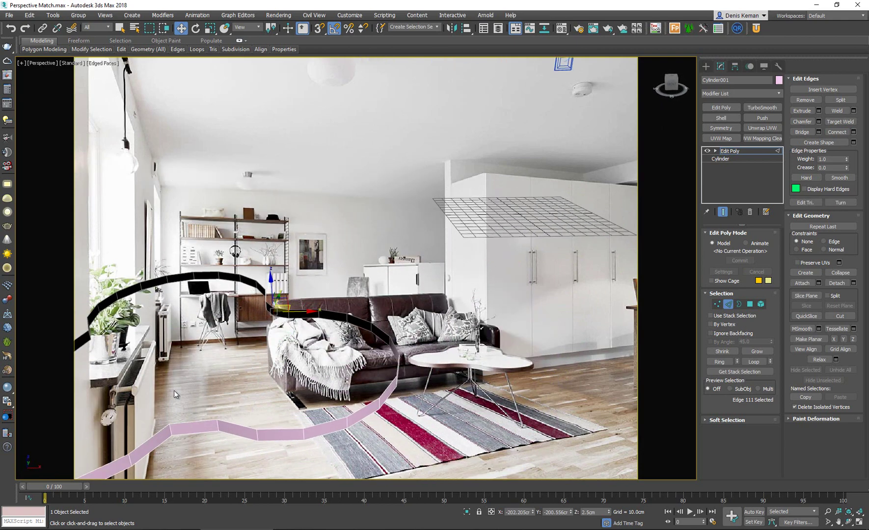
pyautogui.click(196, 422)
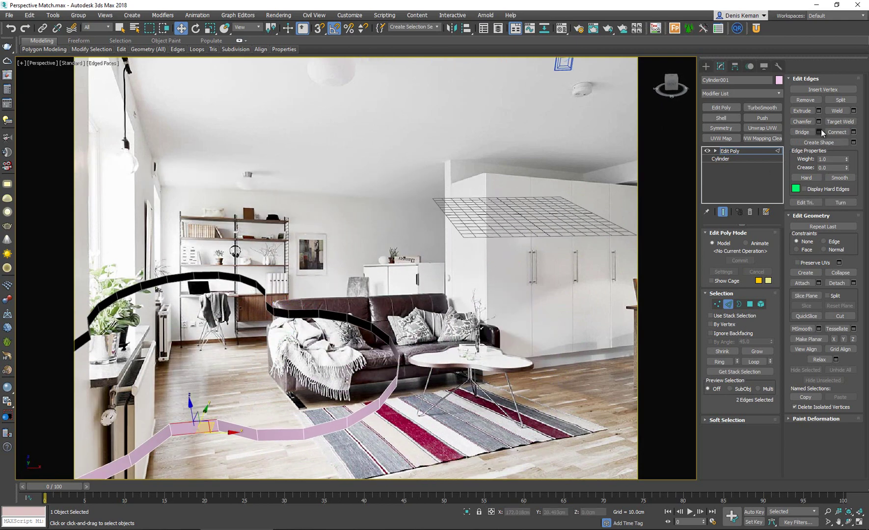
pyautogui.click(203, 423)
pyautogui.moveTo(212, 422); pyautogui.dragTo(214, 416)
pyautogui.scroll(-3, 305, 360)
pyautogui.moveTo(215, 416); pyautogui.dragTo(373, 393, button='middle')
# Split the third bridged segment with a connecting edge and move that edge inward to match the other curves
pyautogui.moveTo(262, 435); pyautogui.dragTo(314, 402, button='middle')
pyautogui.click(280, 394)
pyautogui.keyDown('ctrl'); pyautogui.click(280, 401); pyautogui.keyUp('ctrl')
pyautogui.scroll(4, 324, 387)
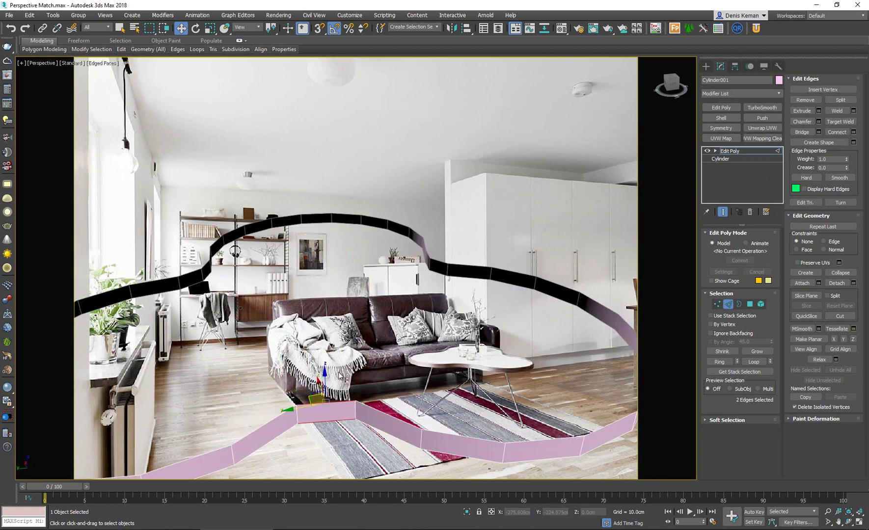
pyautogui.click(837, 131)
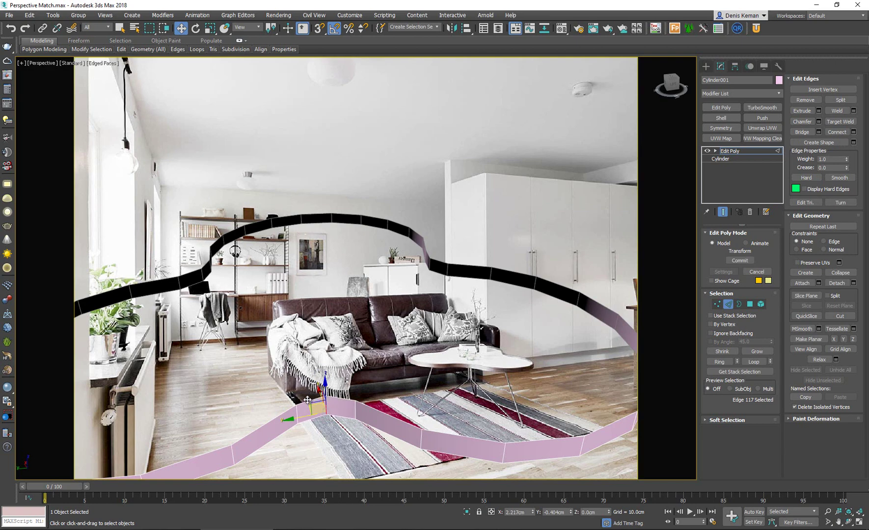
pyautogui.moveTo(308, 407); pyautogui.dragTo(315, 364, button='middle')
pyautogui.scroll(-5, 315, 363)
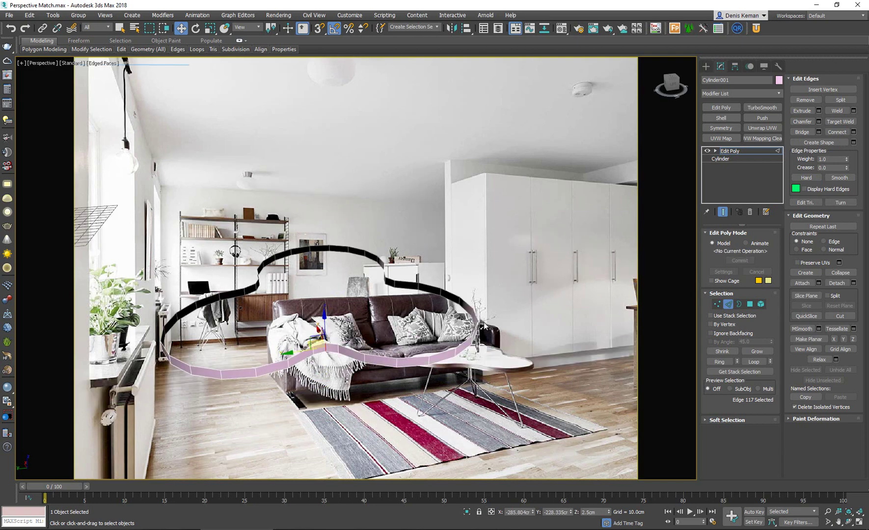
# Leave edge editing and add a Shell modifier to the tabletop outline
pyautogui.click(730, 305)
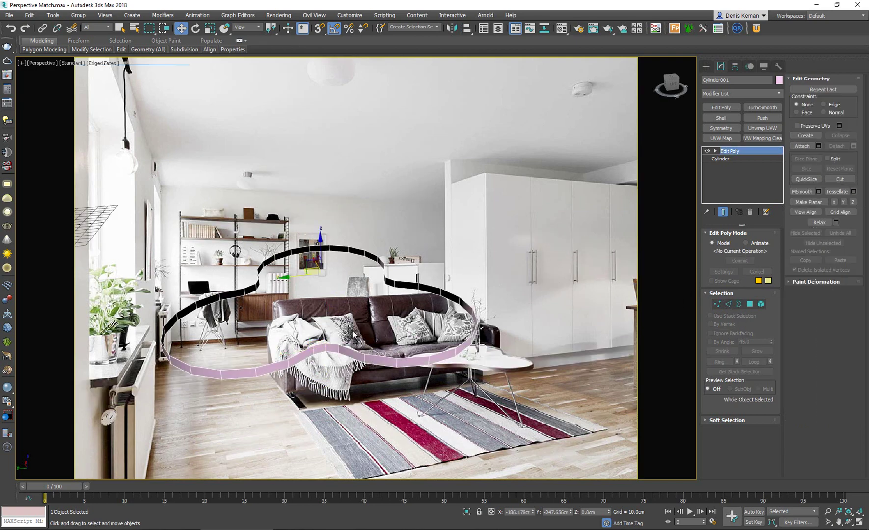
pyautogui.scroll(4, 358, 342)
pyautogui.click(363, 347)
pyautogui.click(371, 366)
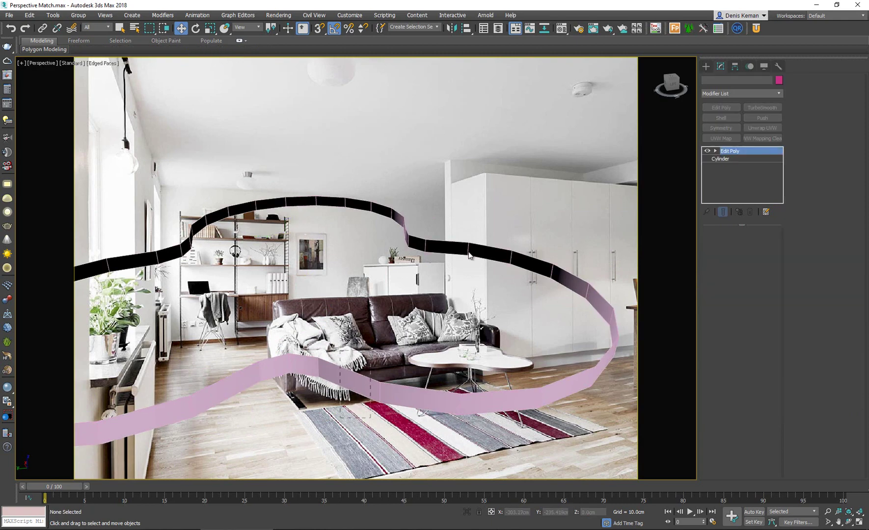
pyautogui.click(720, 116)
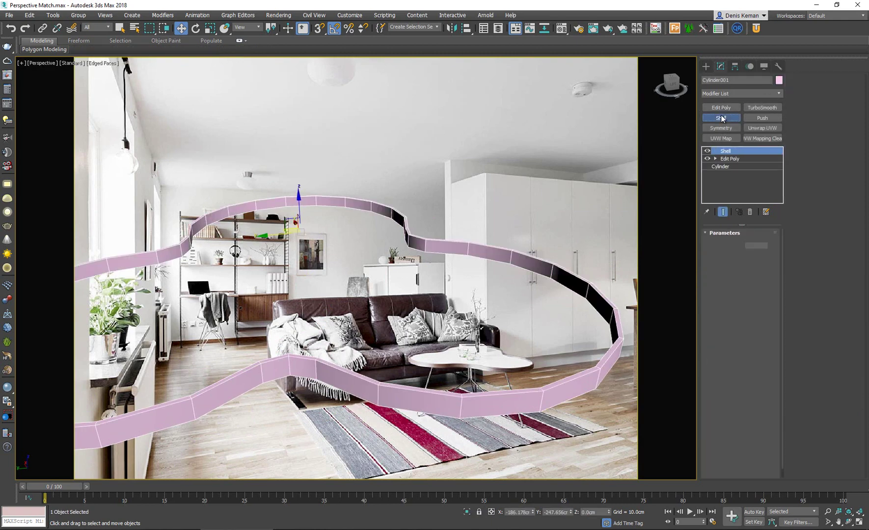
pyautogui.moveTo(504, 266)
pyautogui.keyDown('alt'); pyautogui.mouseDown(button='middle')
pyautogui.moveTo(495, 250)
pyautogui.moveTo(496, 260)
pyautogui.mouseUp(button='middle'); pyautogui.keyUp('alt')
# Set the shell's outer amount to 0.5 cm and turn on Straighten Corners
pyautogui.click(751, 255)
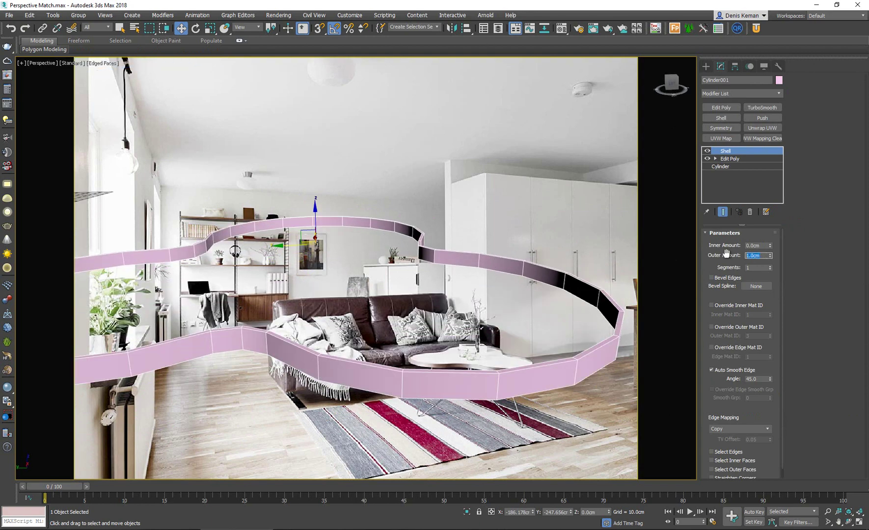
pyautogui.write('0.5')
pyautogui.press('Return')
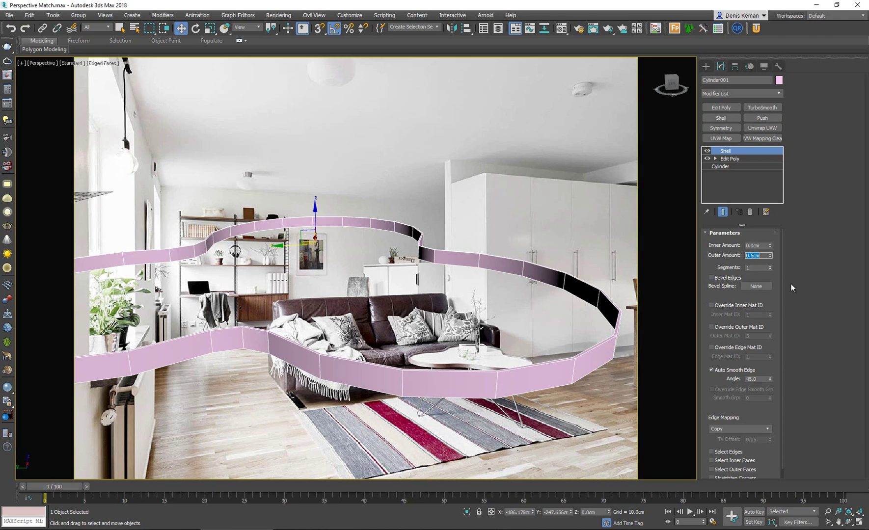
pyautogui.scroll(-1, 717, 375)
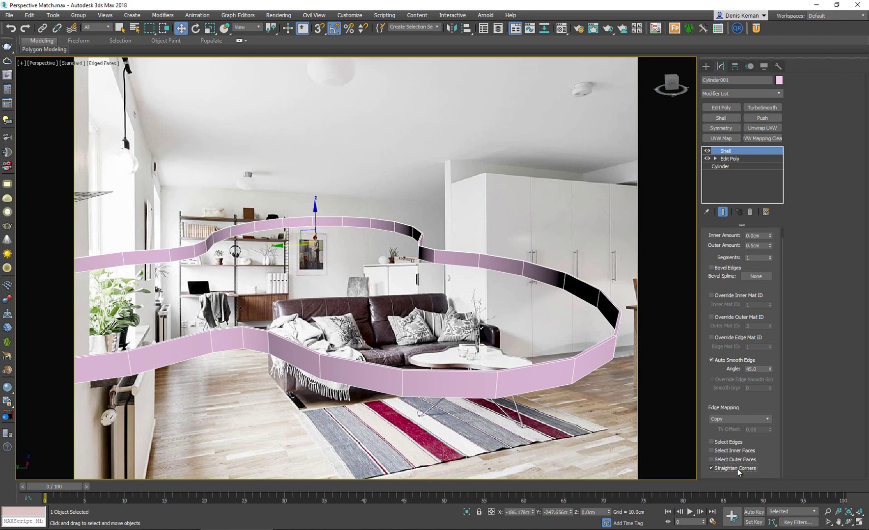
pyautogui.keyDown('alt'); pyautogui.moveTo(472, 300); pyautogui.dragTo(465, 308, button='middle'); pyautogui.keyUp('alt')
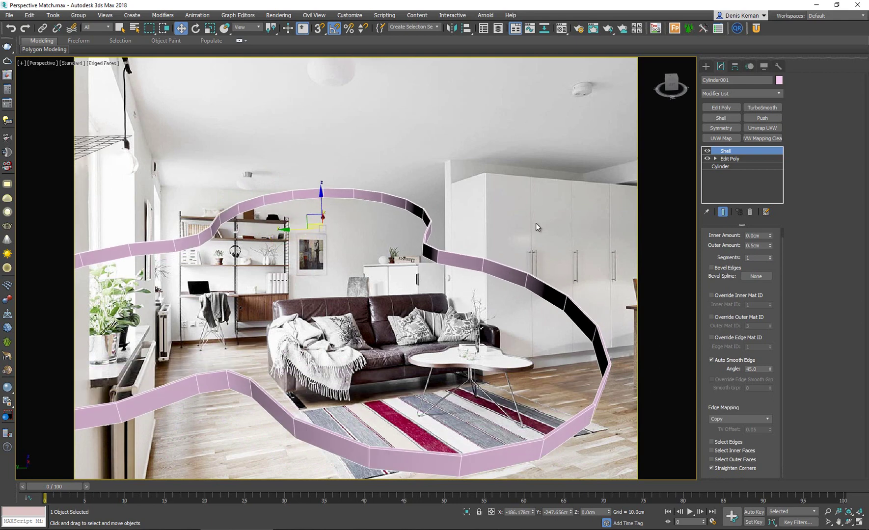
pyautogui.moveTo(536, 223); pyautogui.dragTo(630, 173, button='middle')
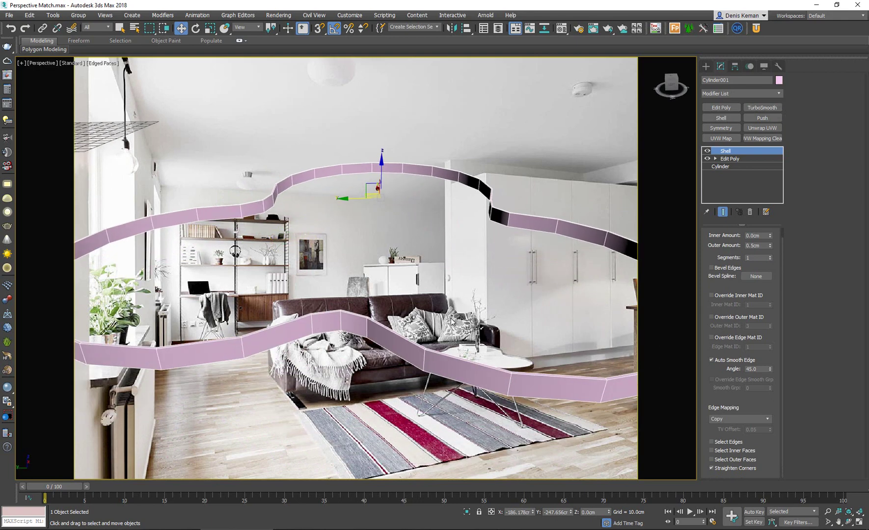
# Return to the Edit Poly level beneath the shell, cap the outline's lower border and select the new cap polygon
pyautogui.click(741, 160)
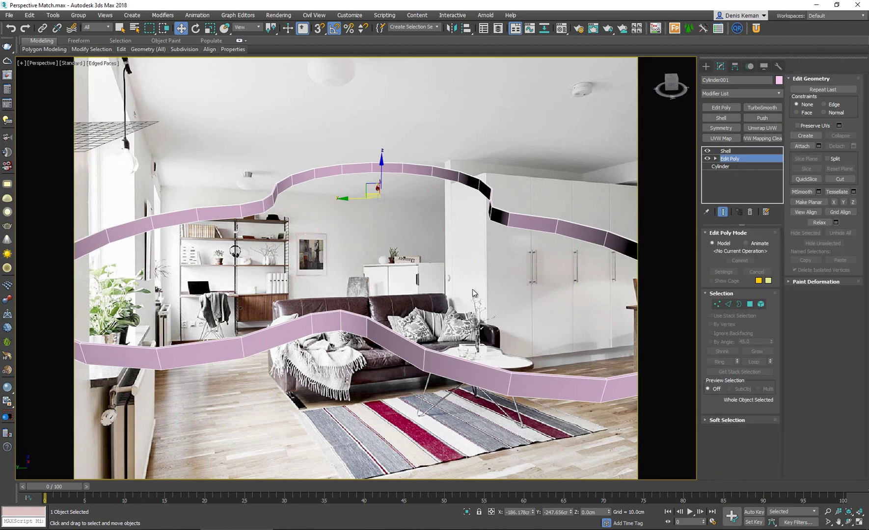
pyautogui.press('3')
pyautogui.hotkey('shift', 'e')
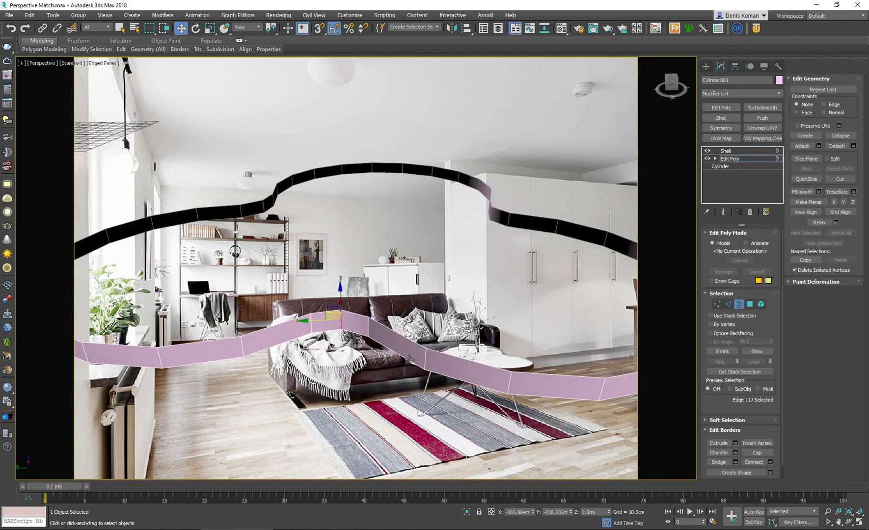
pyautogui.click(408, 361)
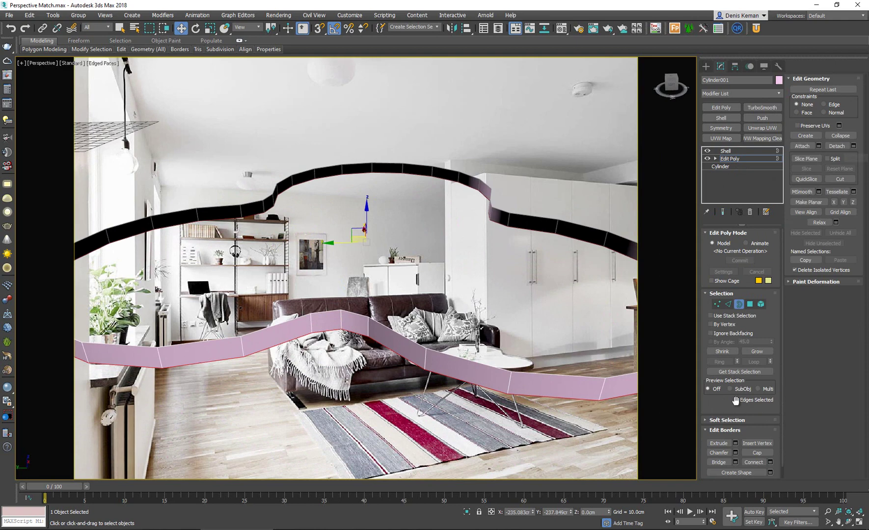
pyautogui.click(758, 452)
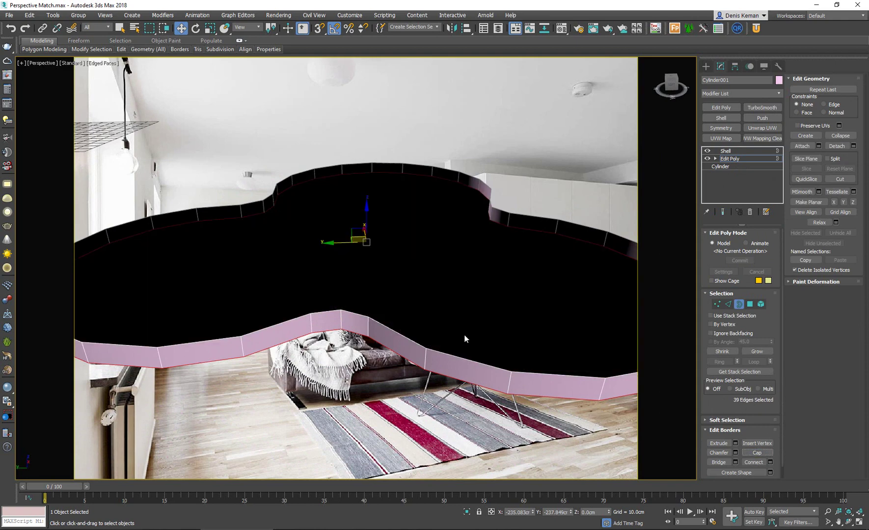
pyautogui.press('4')
pyautogui.press('z')
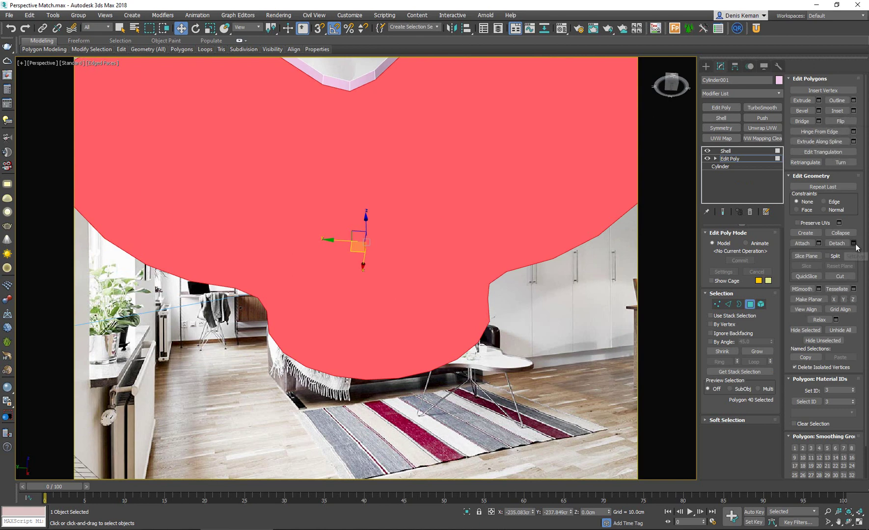
# Detach the selected cap polygon as a separate object named Object001 and leave polygon editing
pyautogui.click(836, 243)
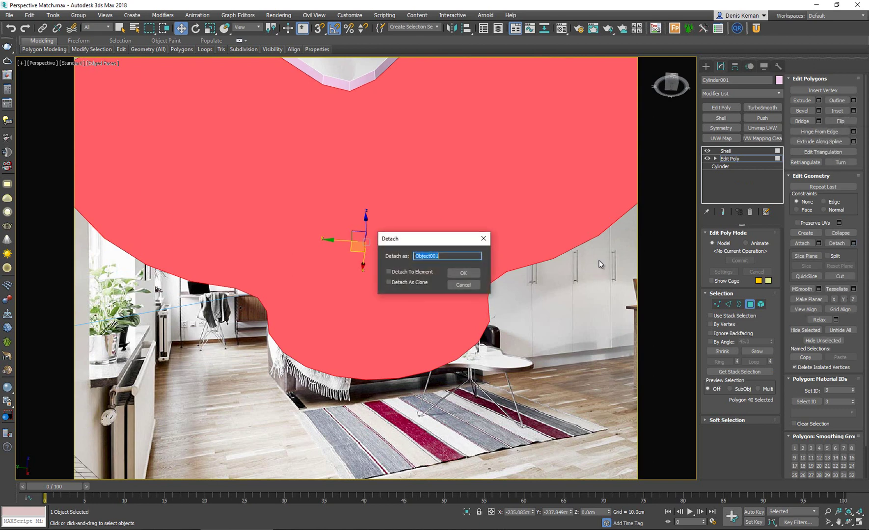
pyautogui.click(464, 272)
pyautogui.click(749, 305)
# Select the detached cap panel and give it thickness with a Shell modifier at 0.5 cm outer amount
pyautogui.keyDown('alt'); pyautogui.moveTo(569, 245); pyautogui.dragTo(545, 307, button='middle'); pyautogui.keyUp('alt')
pyautogui.click(273, 391)
pyautogui.scroll(3, 319, 338)
pyautogui.click(372, 341)
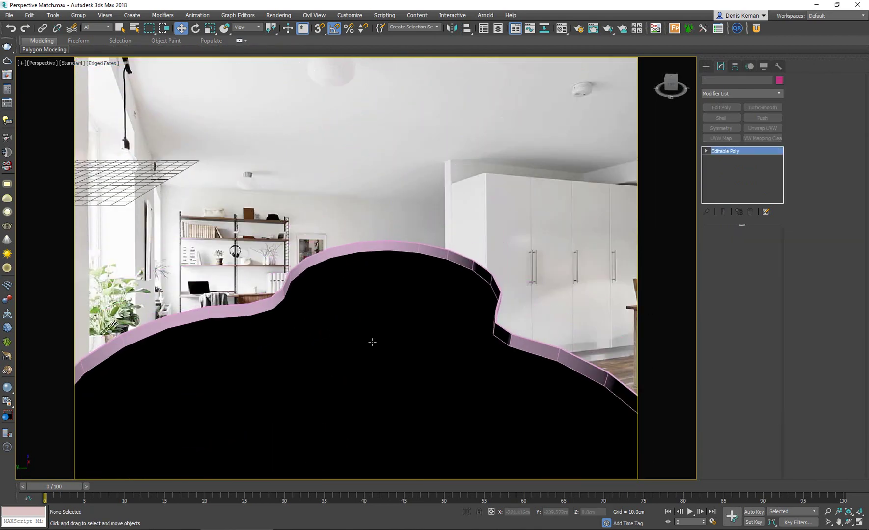
pyautogui.scroll(-3, 396, 272)
pyautogui.scroll(2, 441, 243)
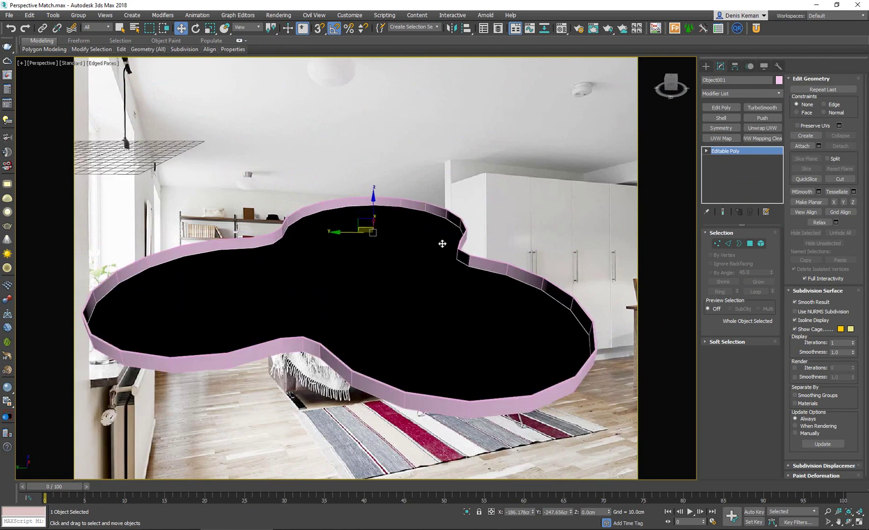
pyautogui.click(721, 118)
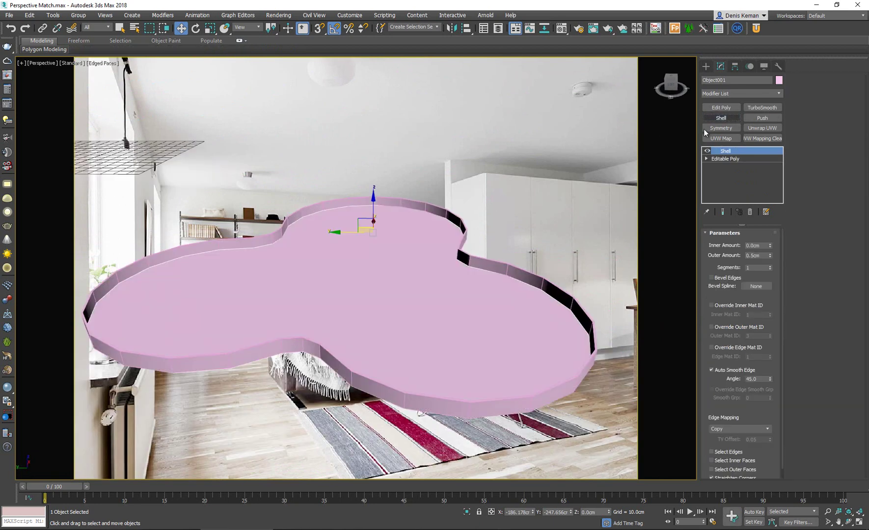
pyautogui.moveTo(461, 239)
pyautogui.keyDown('alt'); pyautogui.mouseDown(button='middle')
pyautogui.moveTo(457, 198)
pyautogui.moveTo(459, 243)
pyautogui.mouseUp(button='middle'); pyautogui.keyUp('alt')
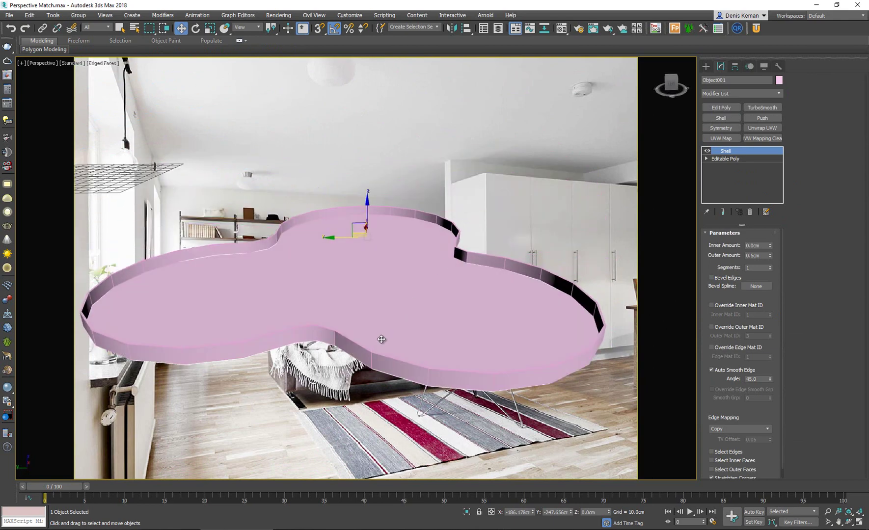
# Select the tabletop rim, add an Edit Poly modifier above its shell and isolate the rim
pyautogui.click(364, 354)
pyautogui.scroll(2, 363, 355)
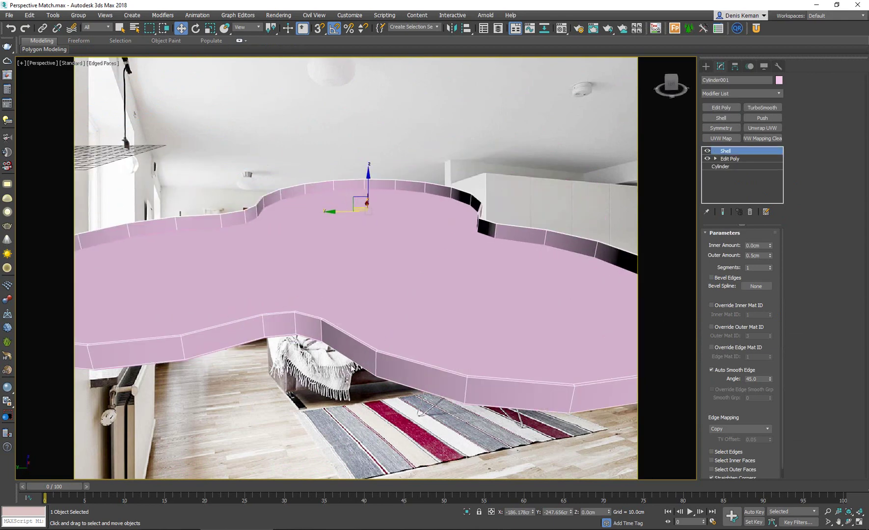
pyautogui.moveTo(346, 314); pyautogui.dragTo(368, 270, button='middle')
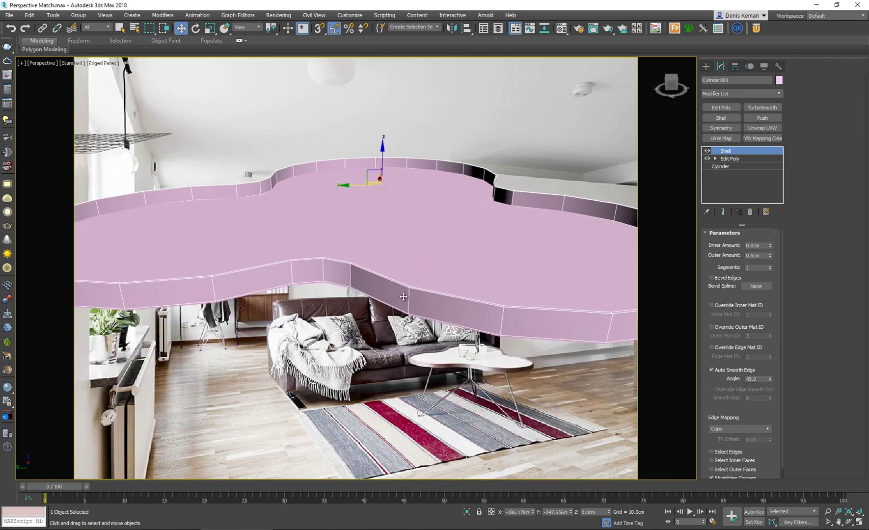
pyautogui.click(727, 107)
pyautogui.scroll(3, 356, 260)
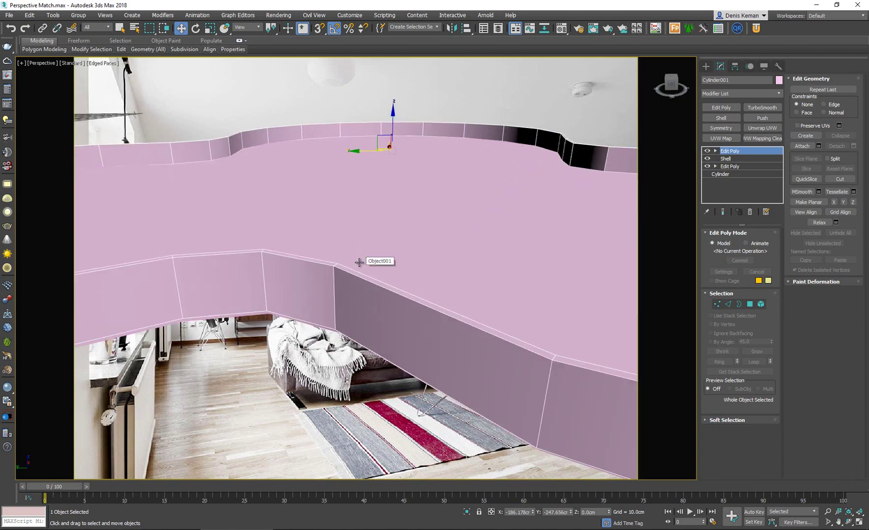
pyautogui.scroll(-5, 360, 262)
pyautogui.scroll(3, 343, 308)
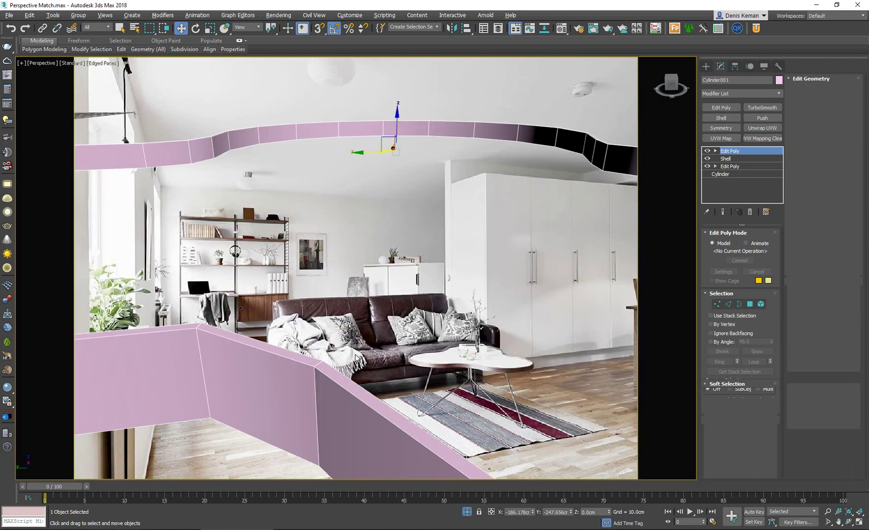
# Select the rim's thin edge faces and its side faces by a 45° angle to check their smoothing groups
pyautogui.press('4')
pyautogui.click(352, 388)
pyautogui.keyDown('alt'); pyautogui.moveTo(369, 402); pyautogui.dragTo(380, 383, button='middle'); pyautogui.keyUp('alt')
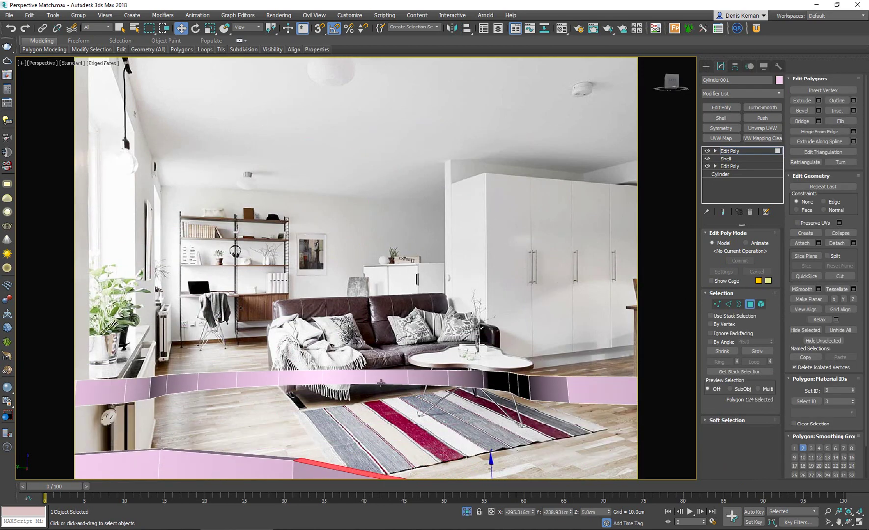
pyautogui.click(709, 342)
pyautogui.click(325, 464)
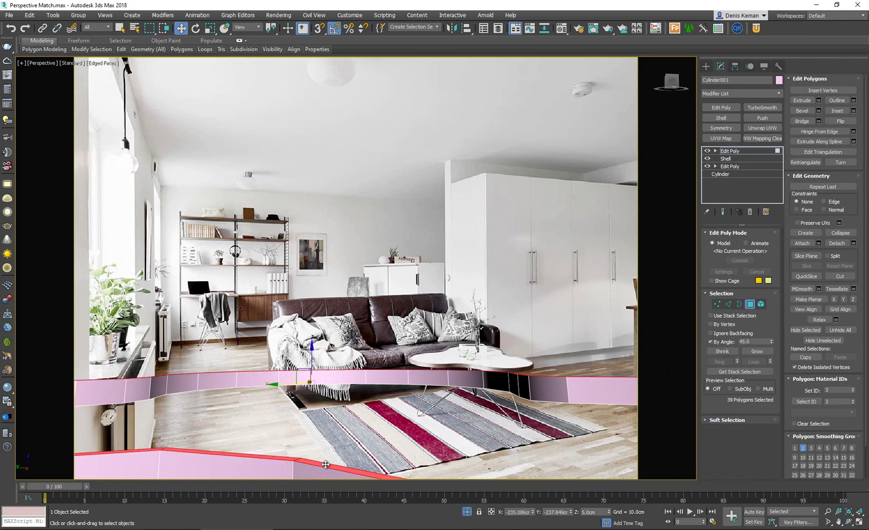
pyautogui.keyDown('alt'); pyautogui.moveTo(325, 464); pyautogui.dragTo(339, 395, button='middle'); pyautogui.keyUp('alt')
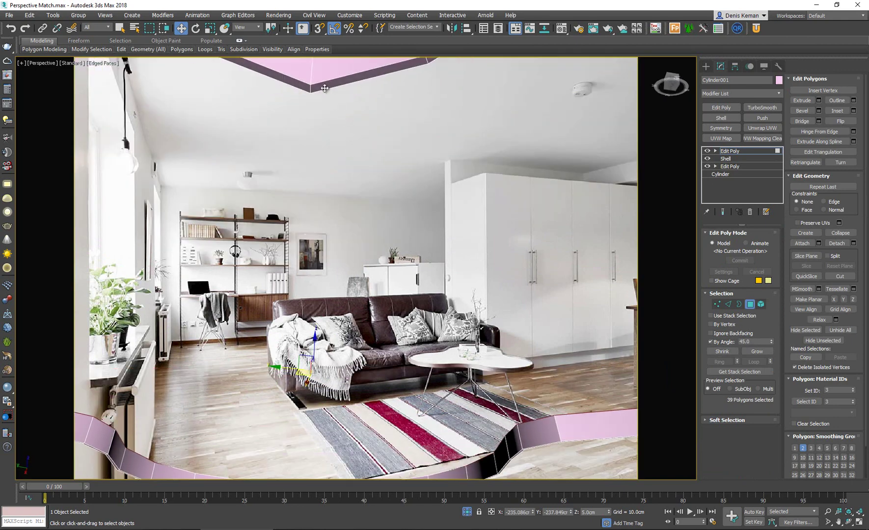
pyautogui.keyDown('ctrl'); pyautogui.click(339, 81); pyautogui.keyUp('ctrl')
pyautogui.keyDown('alt'); pyautogui.moveTo(333, 115); pyautogui.dragTo(345, 179, button='middle'); pyautogui.keyUp('alt')
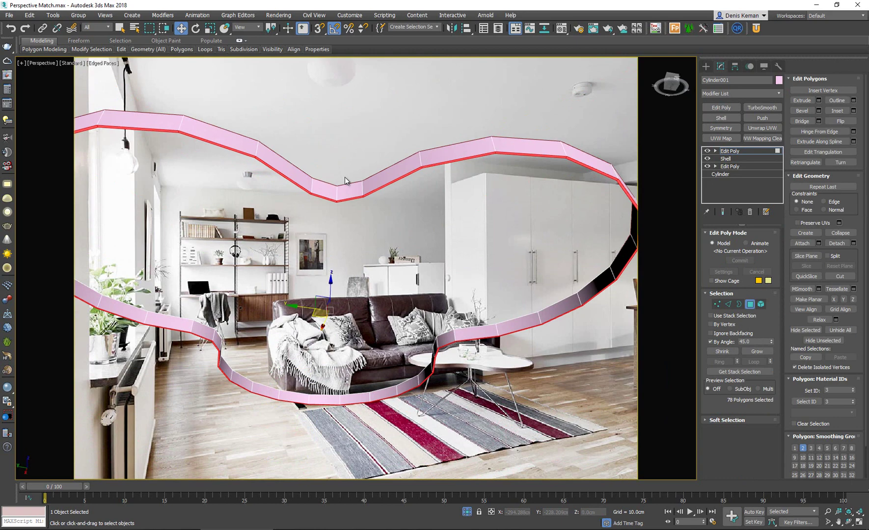
pyautogui.press('F2')
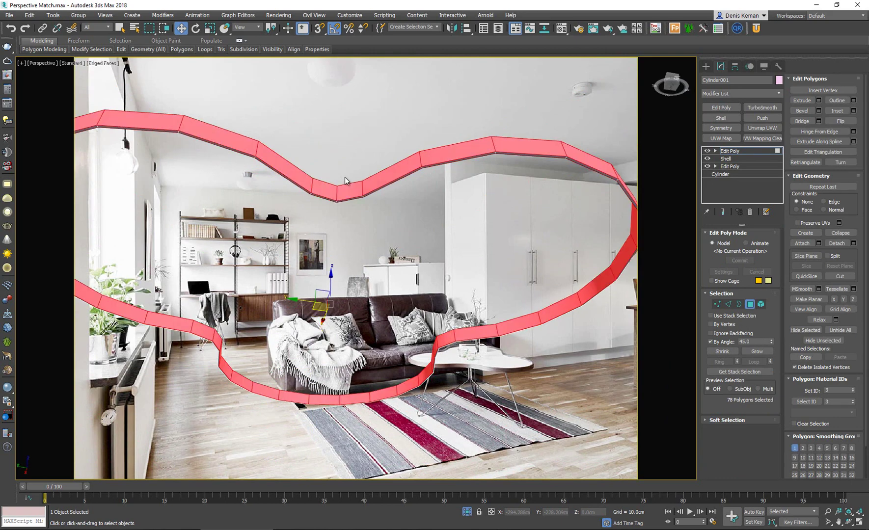
pyautogui.click(750, 304)
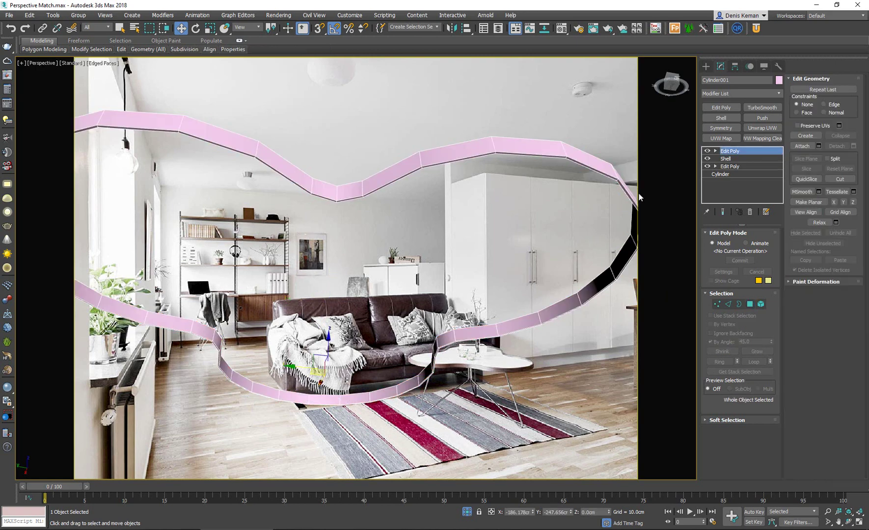
# Add TurboSmooth to the rim, separated by smoothing groups with more iterations, and hide the edged-faces display
pyautogui.click(760, 109)
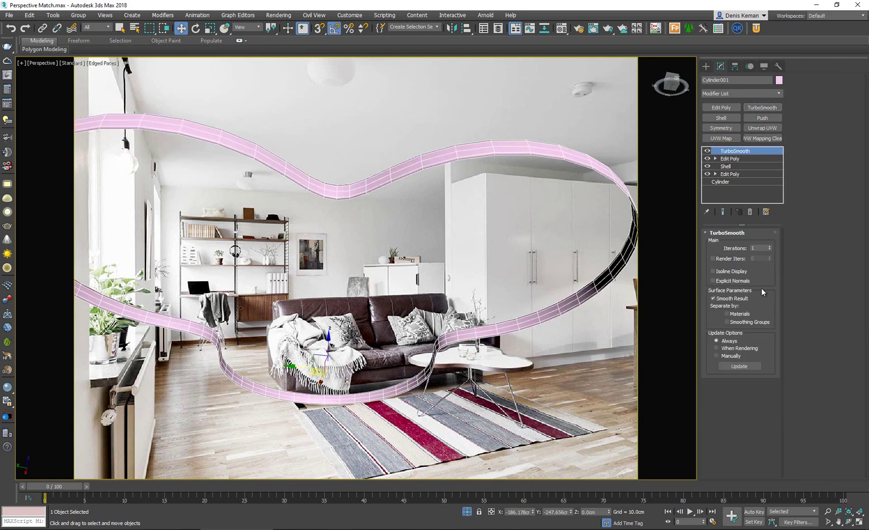
pyautogui.click(741, 321)
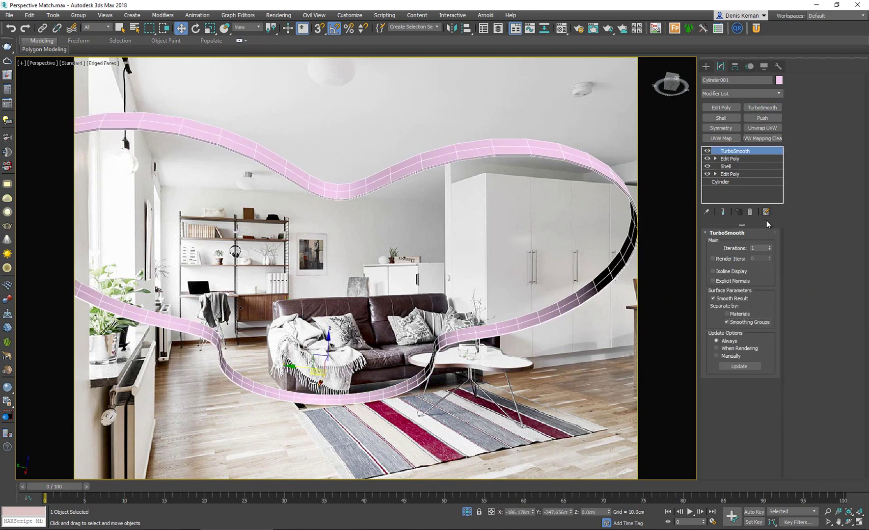
pyautogui.click(769, 247)
pyautogui.keyDown('alt'); pyautogui.moveTo(498, 242); pyautogui.dragTo(332, 242, button='middle'); pyautogui.keyUp('alt')
pyautogui.press('F4')
# End the rim's isolation and change the detached panel's object color to dark blue
pyautogui.click(331, 243)
pyautogui.rightClick(336, 246)
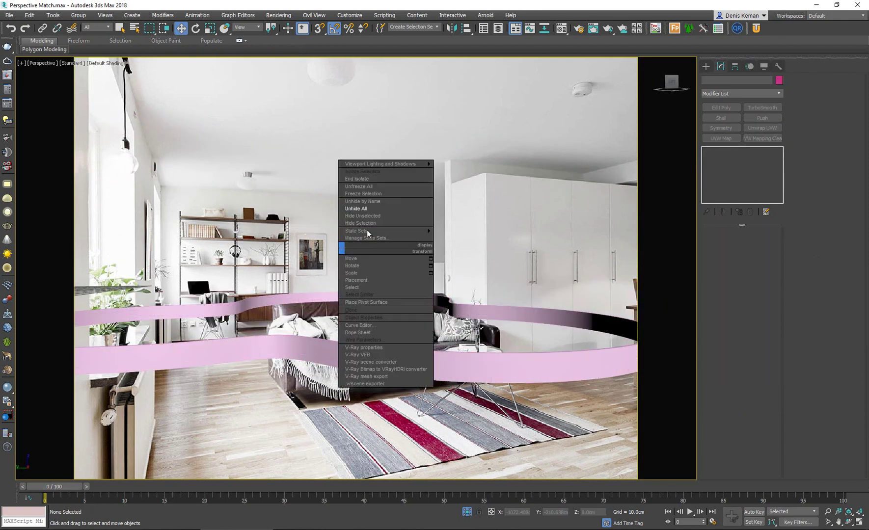
pyautogui.click(369, 178)
pyautogui.click(364, 201)
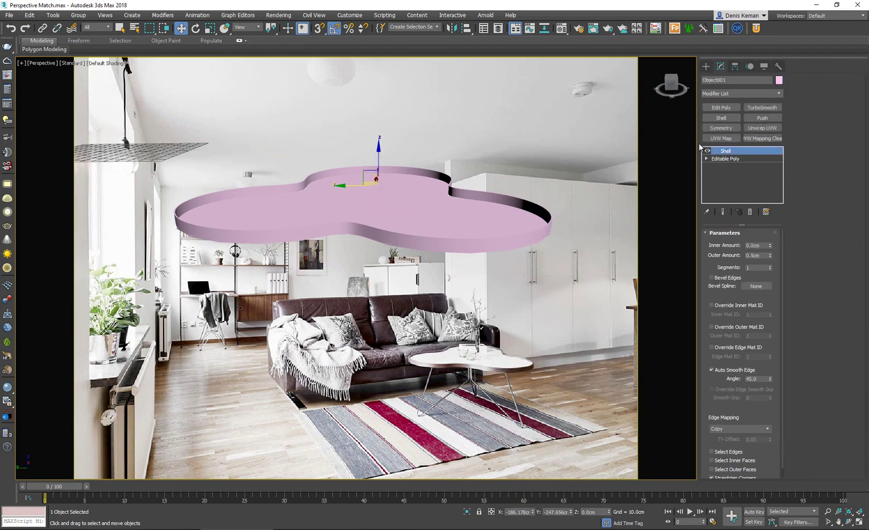
pyautogui.click(778, 80)
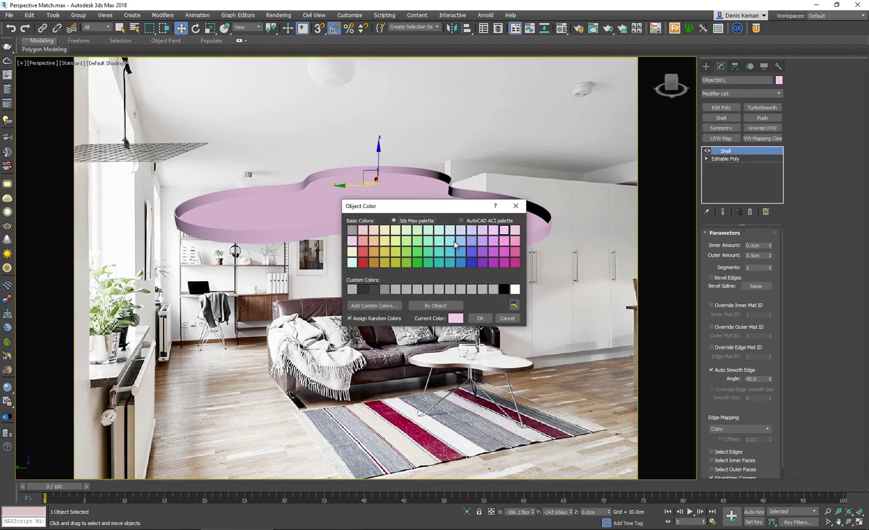
pyautogui.click(471, 262)
pyautogui.click(480, 318)
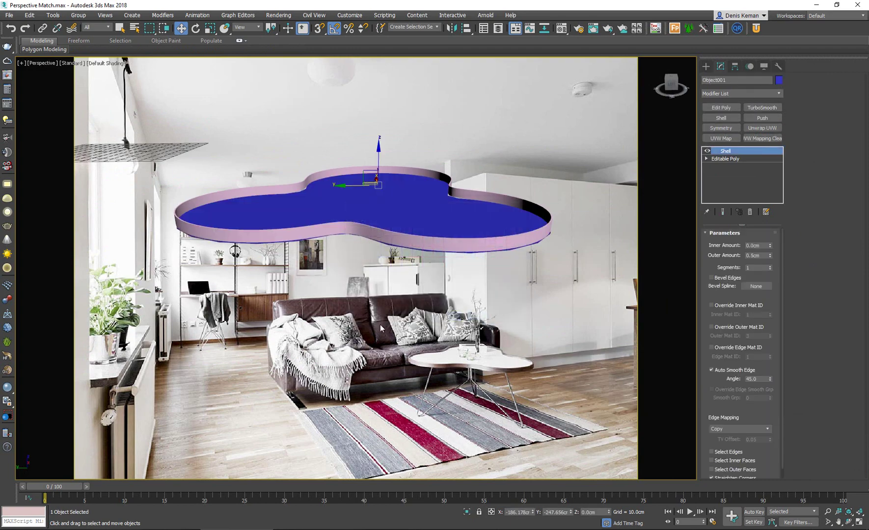
pyautogui.click(378, 322)
# Raise the blue panel inside the rim to about Z 1.36 cm and add TurboSmooth separated by smoothing groups
pyautogui.click(394, 216)
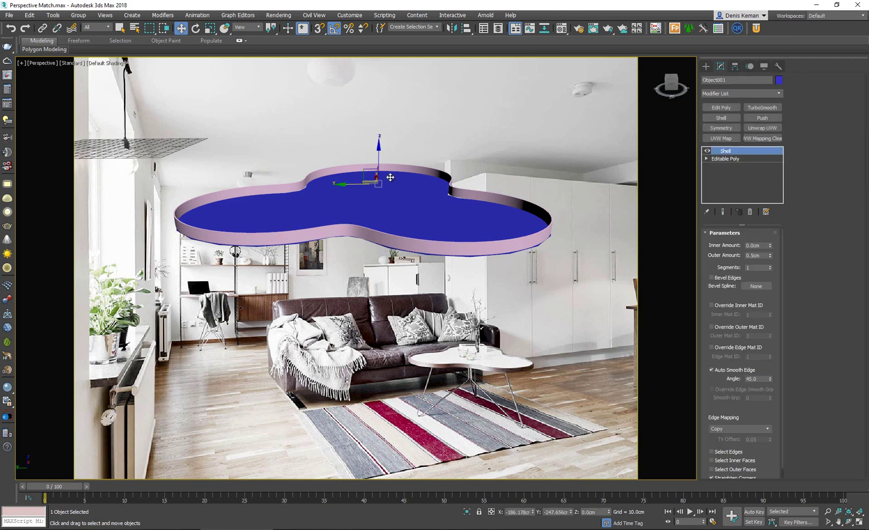
pyautogui.moveTo(380, 162); pyautogui.dragTo(381, 160)
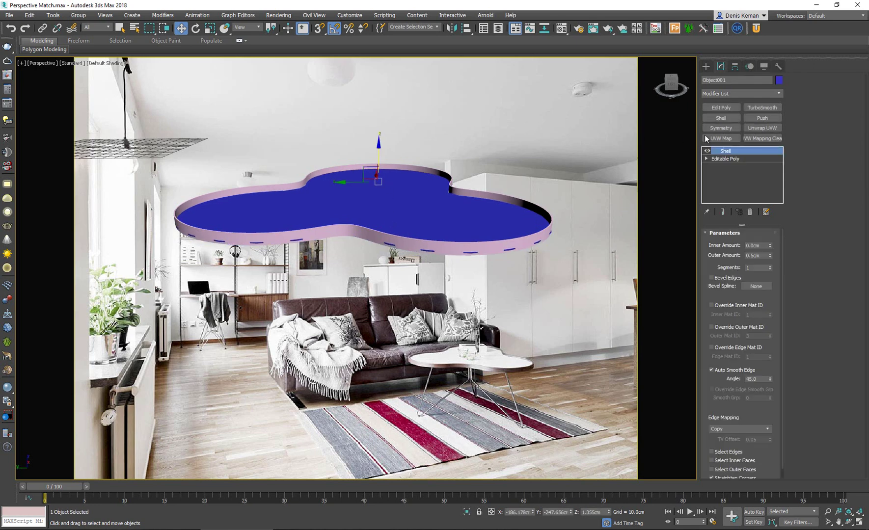
pyautogui.click(758, 109)
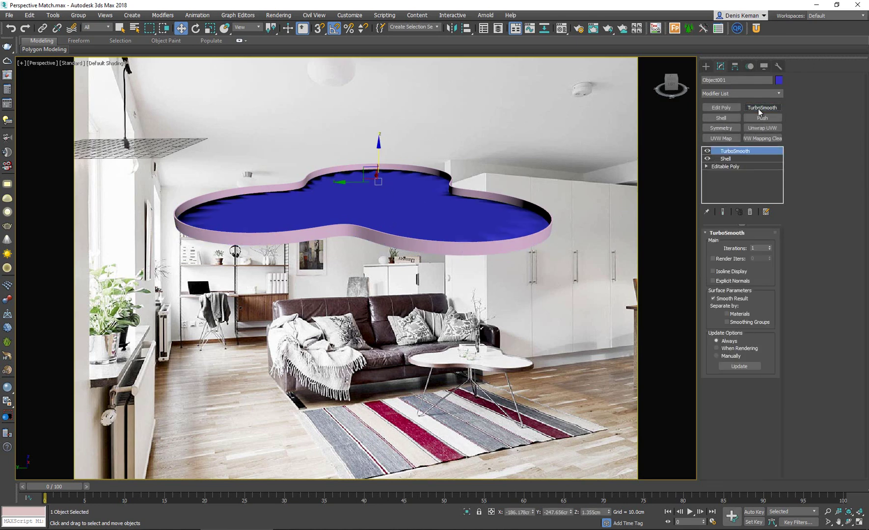
pyautogui.keyDown('alt'); pyautogui.moveTo(426, 178); pyautogui.dragTo(425, 193, button='middle'); pyautogui.keyUp('alt')
pyautogui.scroll(3, 419, 226)
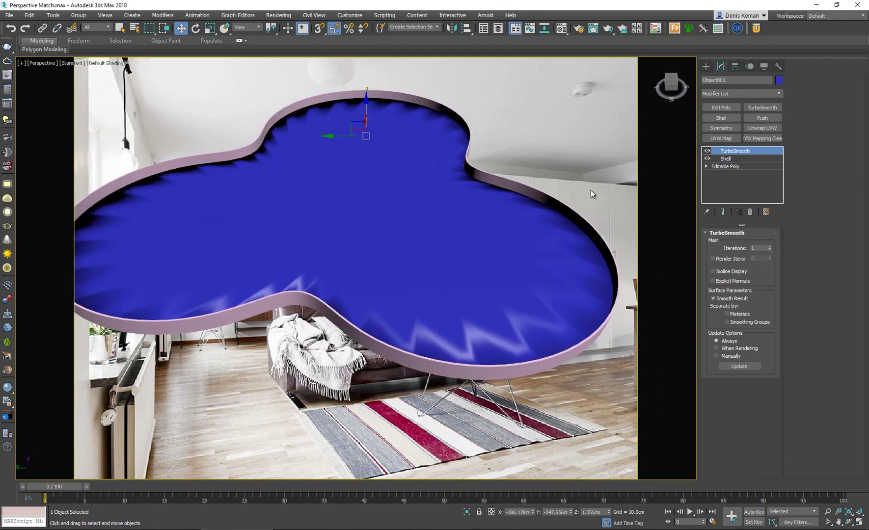
pyautogui.click(736, 324)
pyautogui.moveTo(340, 229)
pyautogui.keyDown('alt'); pyautogui.mouseDown(button='middle')
pyautogui.moveTo(333, 182)
pyautogui.moveTo(334, 200)
pyautogui.mouseUp(button='middle'); pyautogui.keyUp('alt')
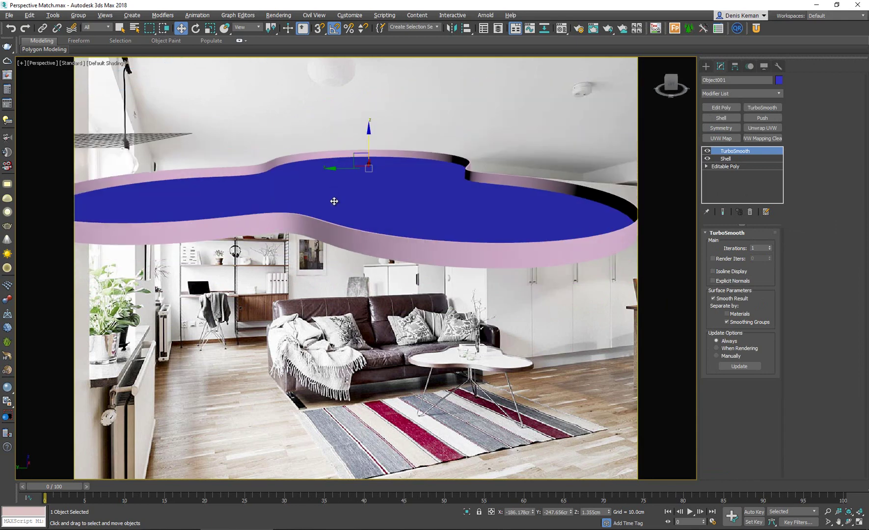
# Switch to the VRayCam001 view, select both tabletop objects and set their object color to the custom dark gray
pyautogui.click(347, 293)
pyautogui.scroll(-5, 347, 293)
pyautogui.press('c')
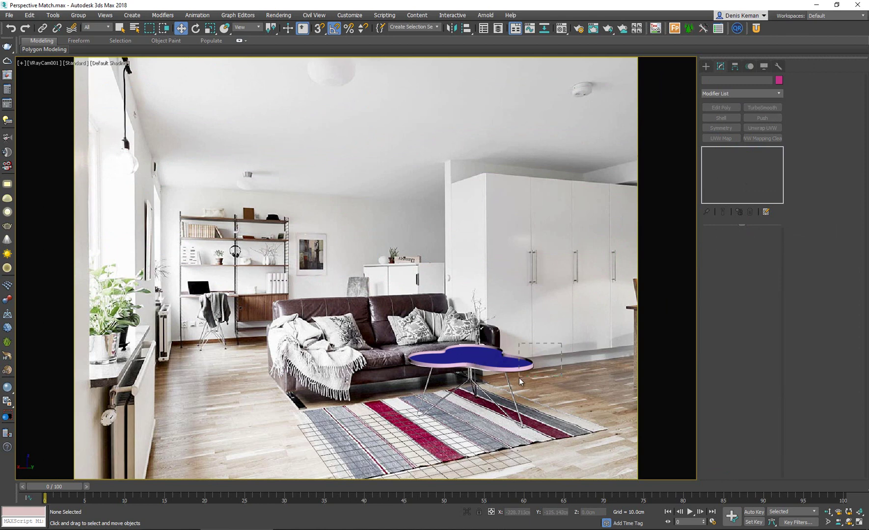
pyautogui.moveTo(518, 377); pyautogui.dragTo(518, 377)
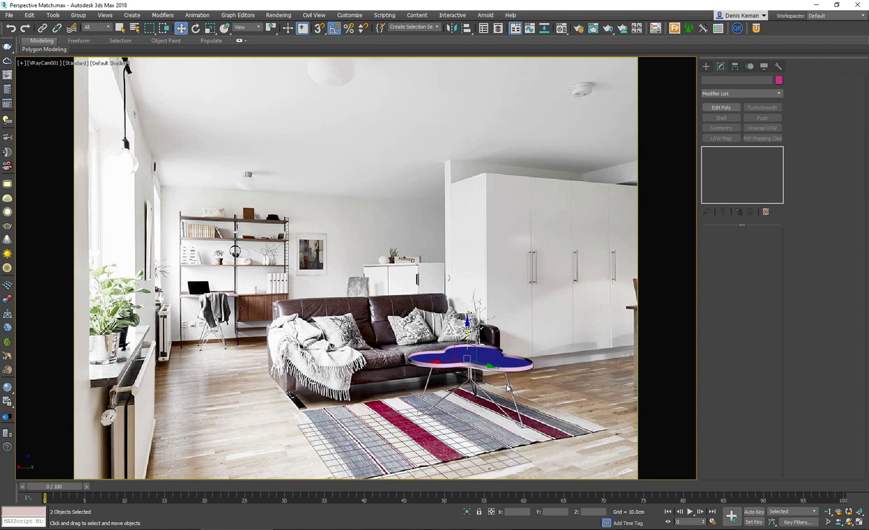
pyautogui.click(778, 80)
pyautogui.click(373, 289)
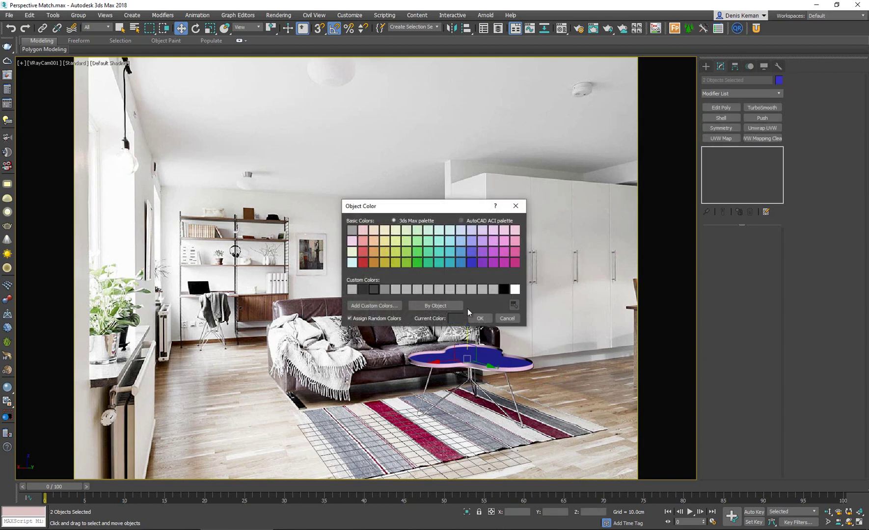
pyautogui.click(480, 318)
# Select only the inner tabletop panel, set its object color to a lighter custom gray and deselect it
pyautogui.click(529, 350)
pyautogui.click(528, 350)
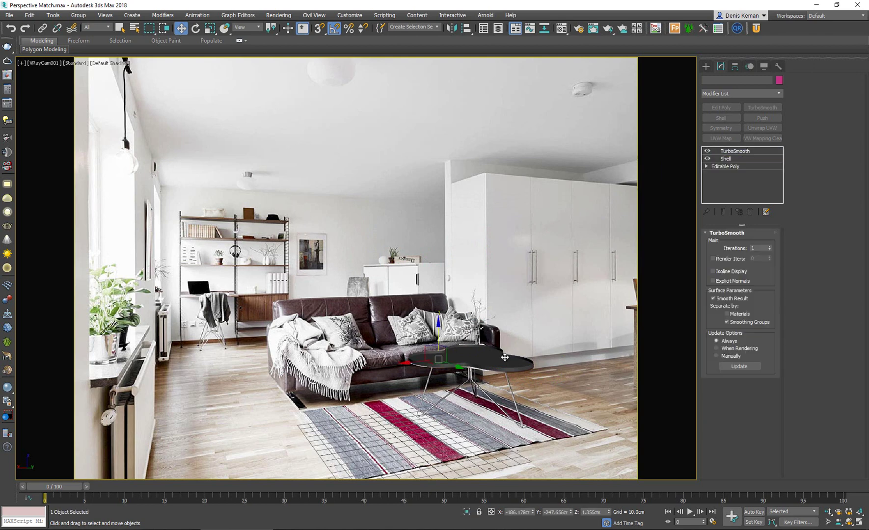
pyautogui.click(779, 80)
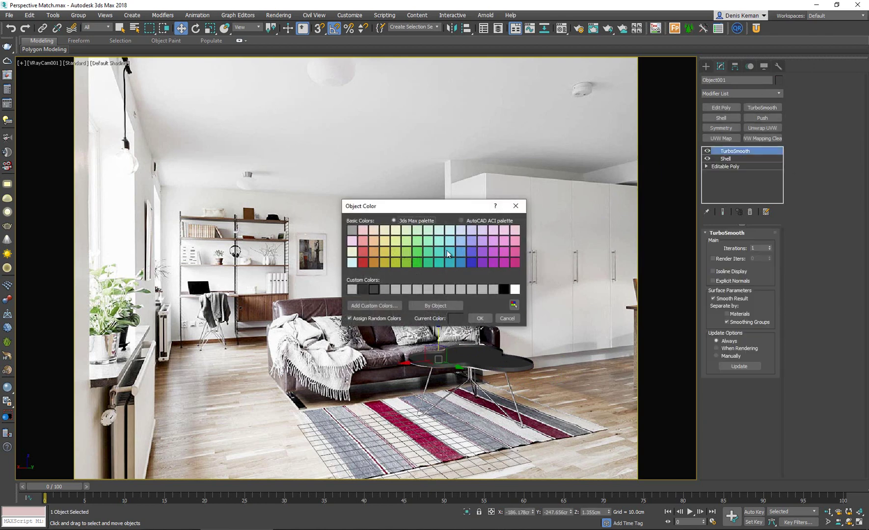
pyautogui.click(384, 290)
pyautogui.click(479, 318)
pyautogui.click(568, 351)
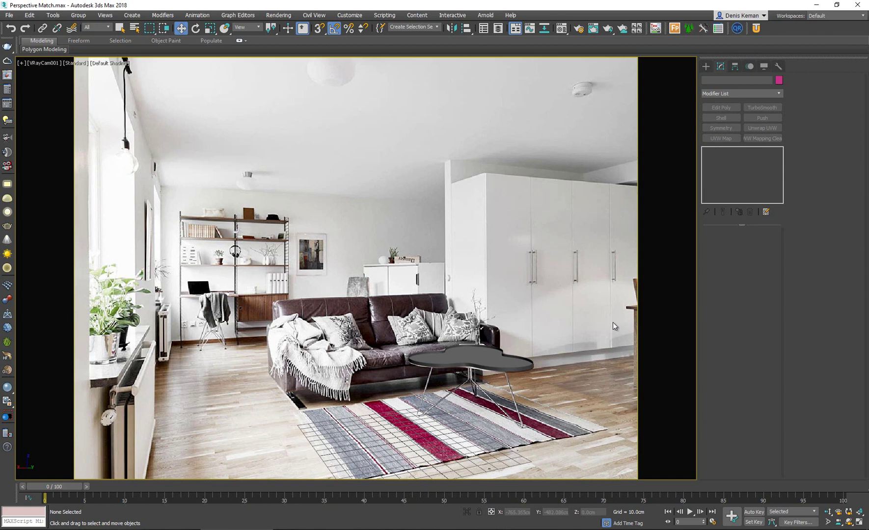
# Open the Perspective Match utility
pyautogui.click(778, 67)
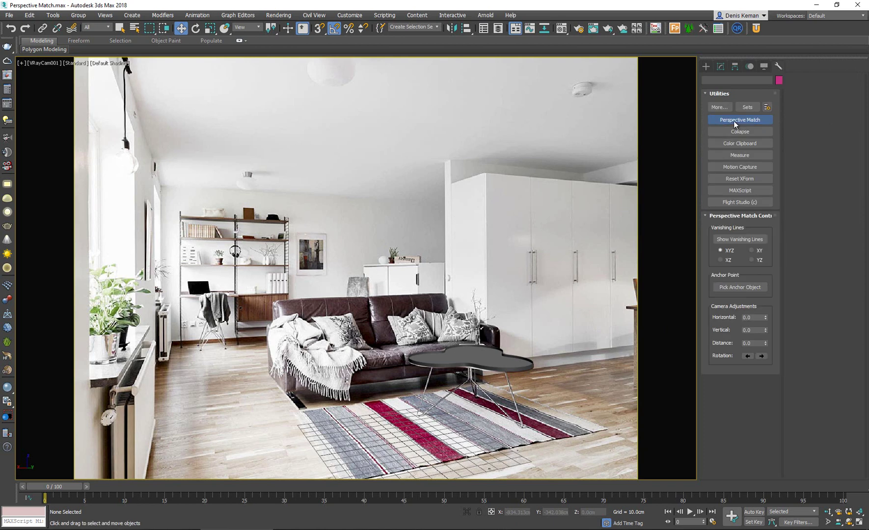